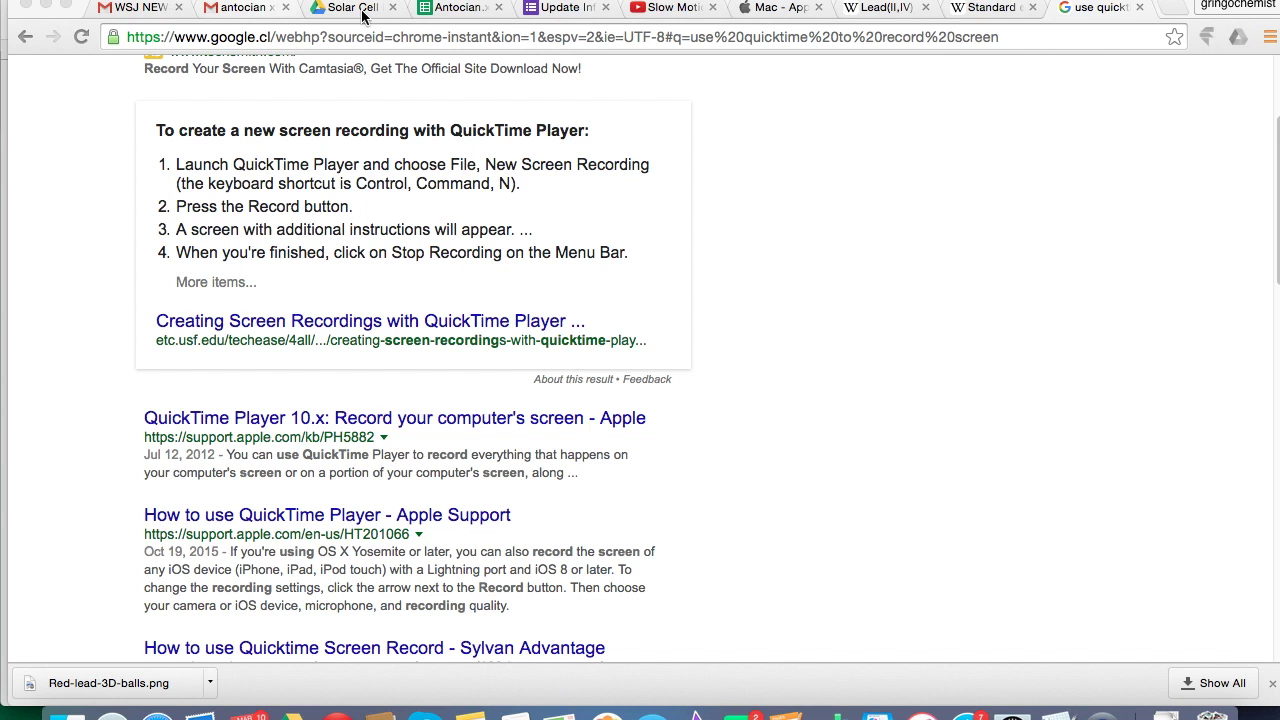
# Leave the QuickTime search results and bring up the 'antocian xls' Gmail message.
pyautogui.click(450, 10)
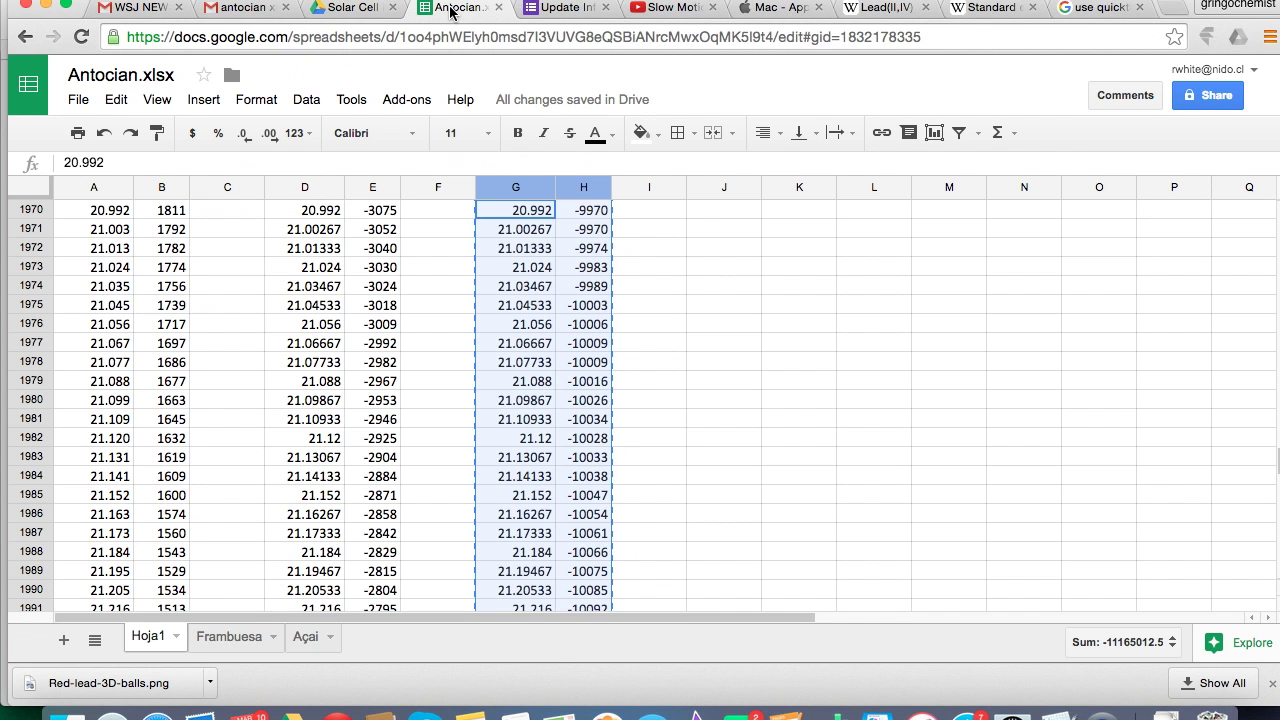
pyautogui.click(243, 10)
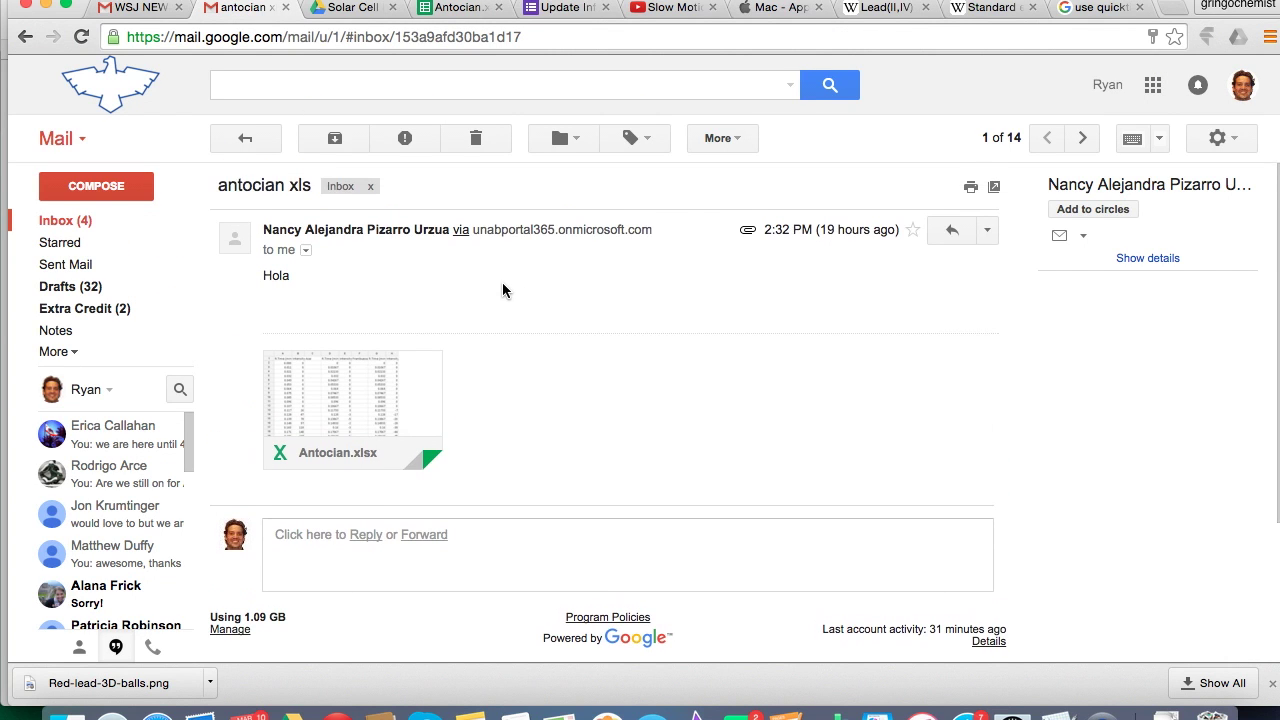
# Show the Antocian.xlsx attachment in Drive's 'Solar Cell Data' folder.
pyautogui.scroll(-1, 503, 290)
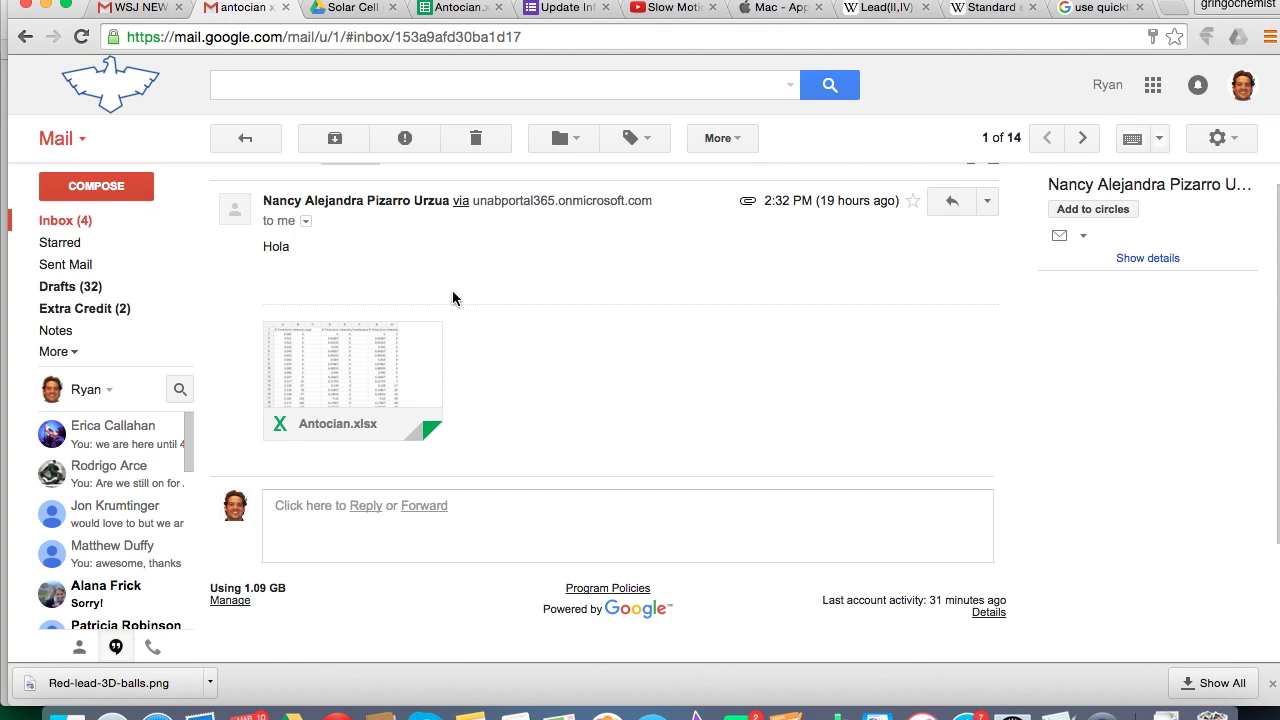
pyautogui.moveTo(372, 352)
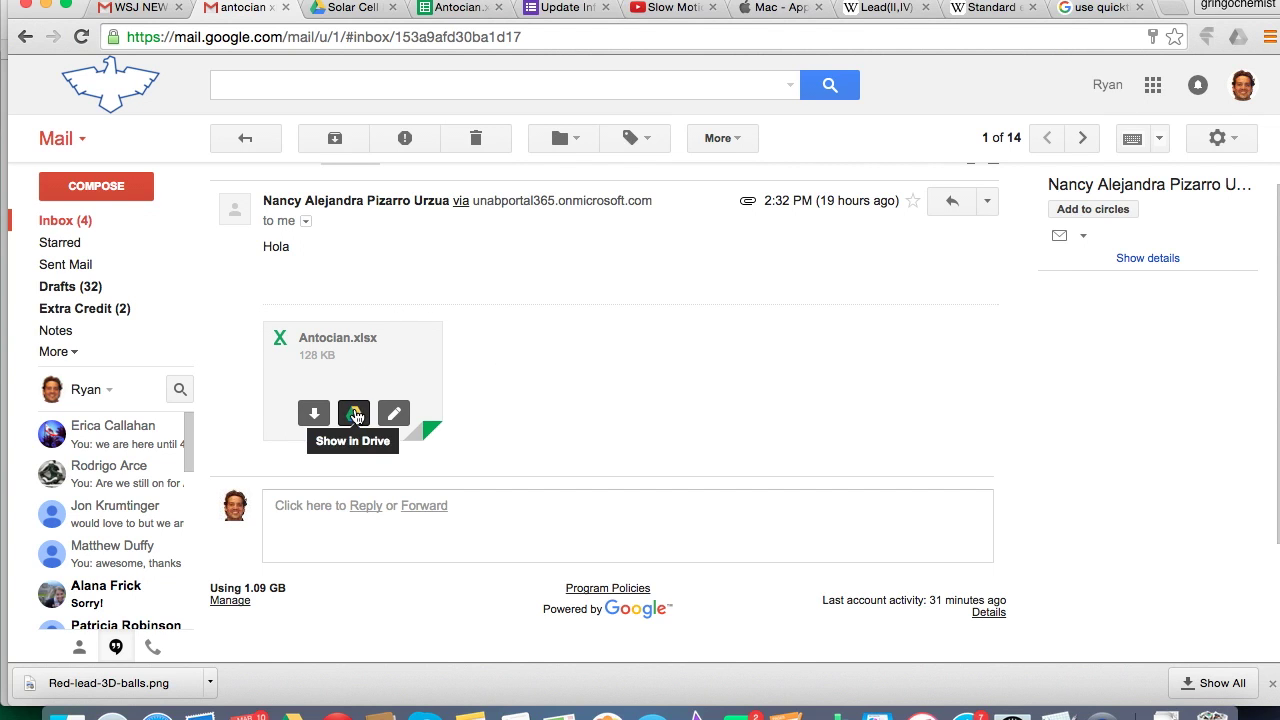
pyautogui.click(353, 414)
# Open the Google Sheets copy of Antocian.xlsx from the Drive folder.
pyautogui.click(357, 414)
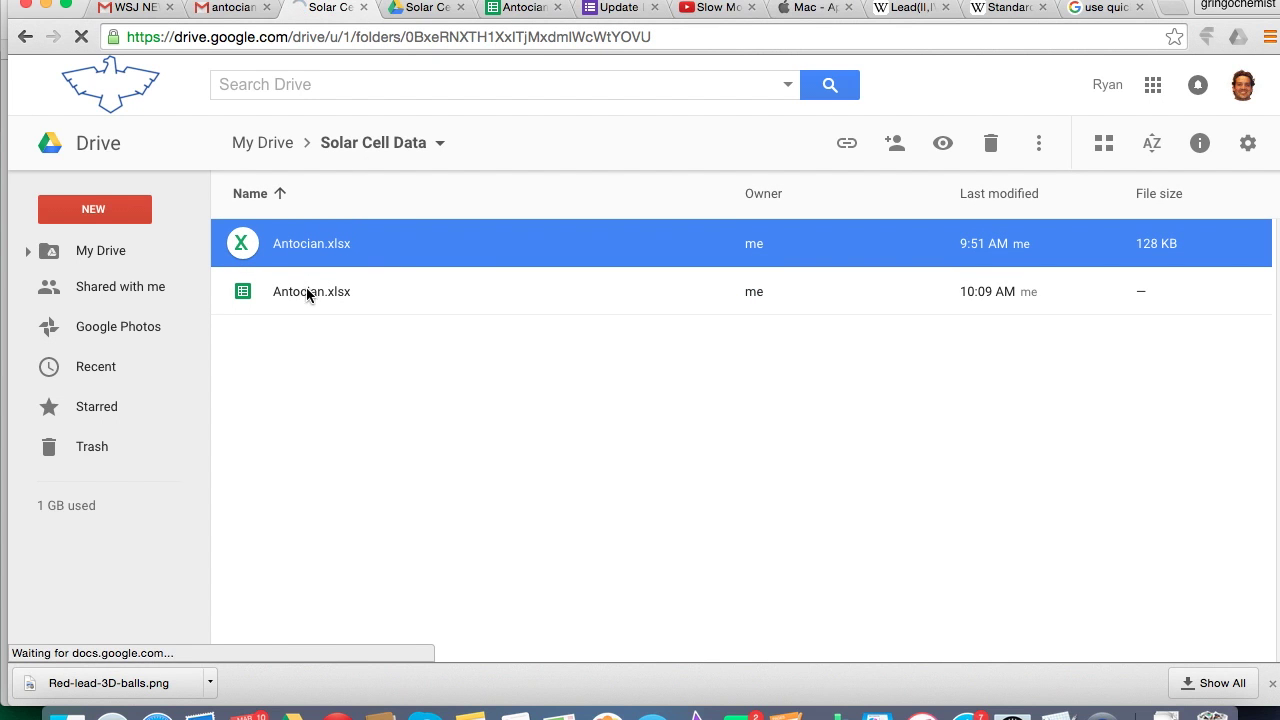
pyautogui.doubleClick(304, 288)
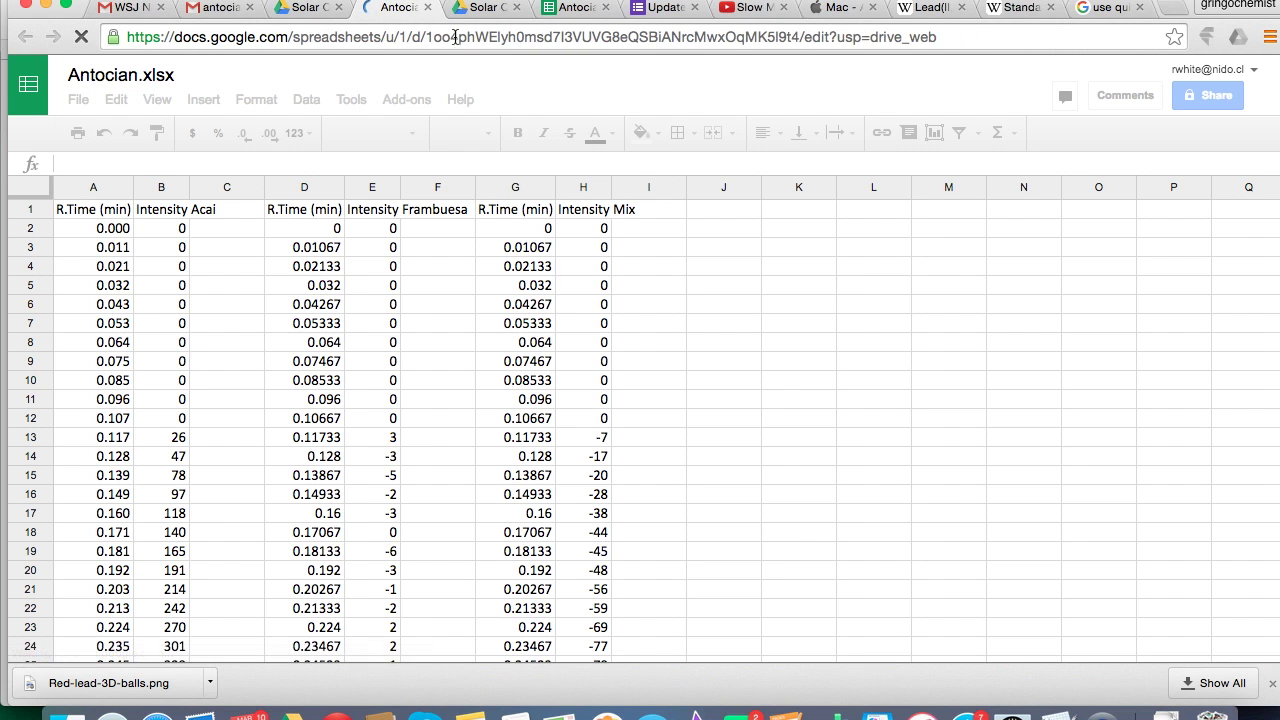
pyautogui.scroll(-3, 374, 465)
pyautogui.scroll(-7, 374, 463)
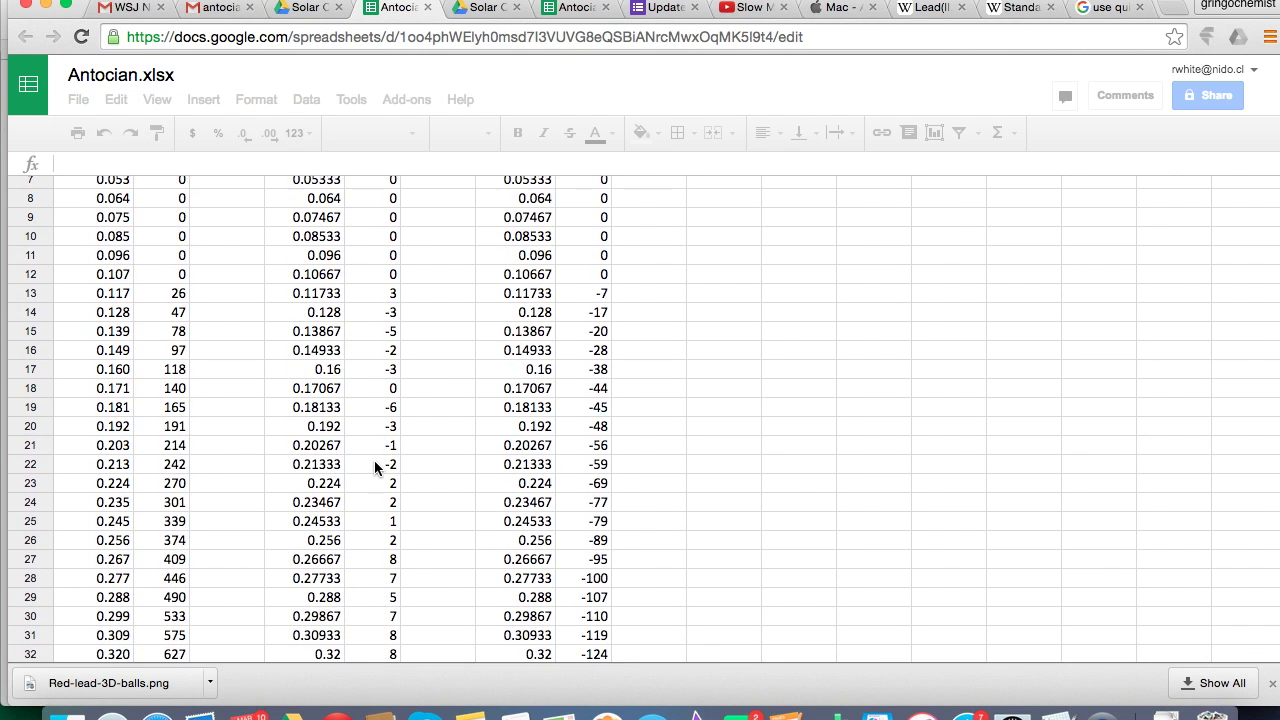
pyautogui.scroll(10, 374, 465)
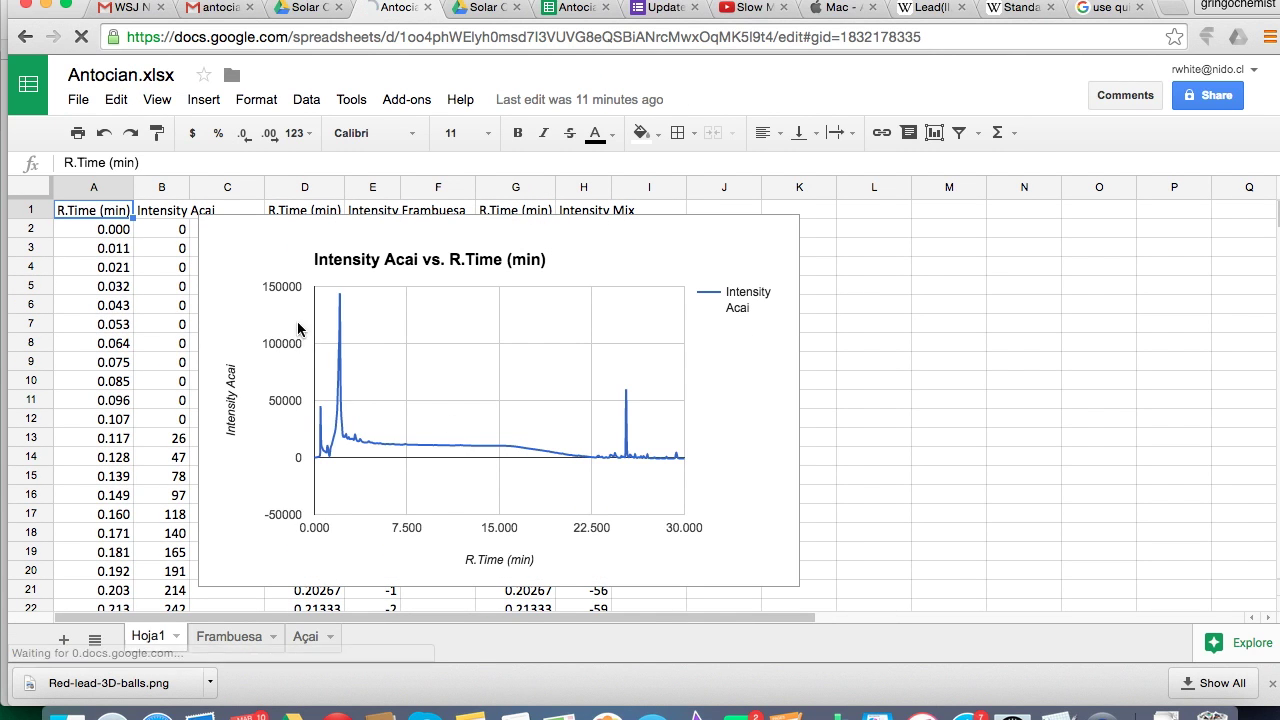
# Move the Intensity Acai chart off the data, select Mix columns G–H, and switch to Logger Pro.
pyautogui.click(293, 233)
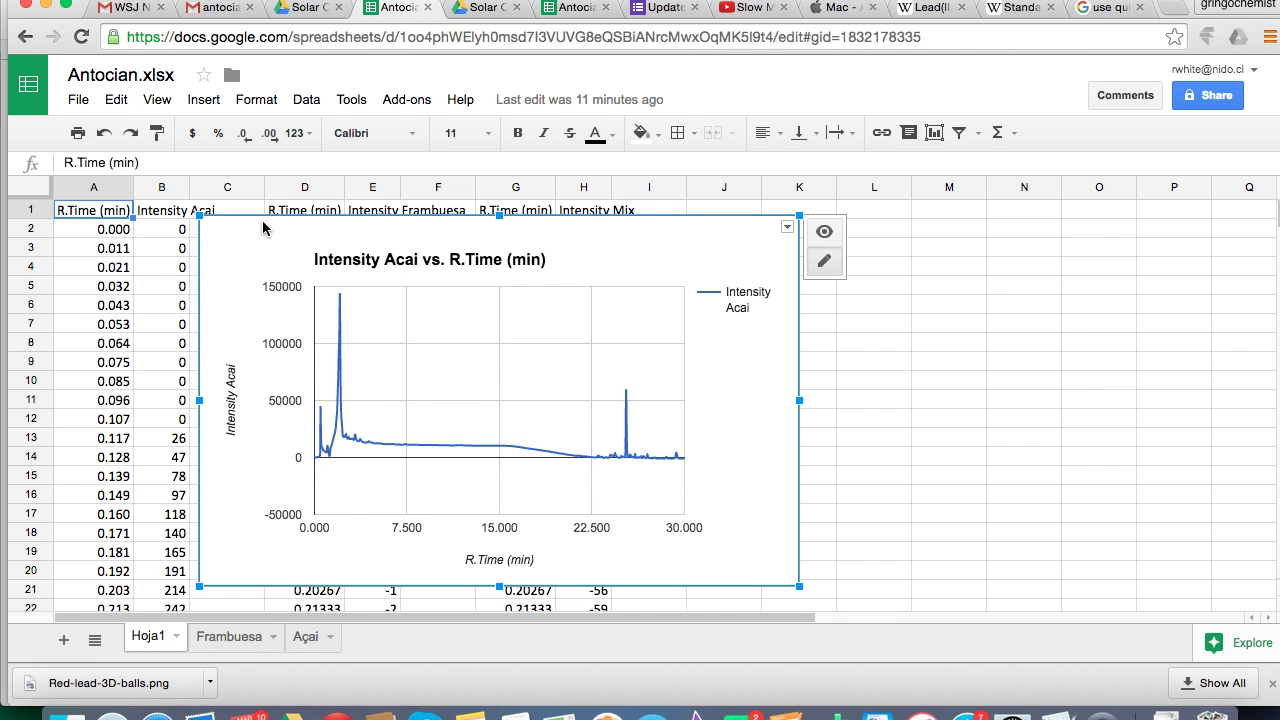
pyautogui.moveTo(259, 220); pyautogui.dragTo(763, 226)
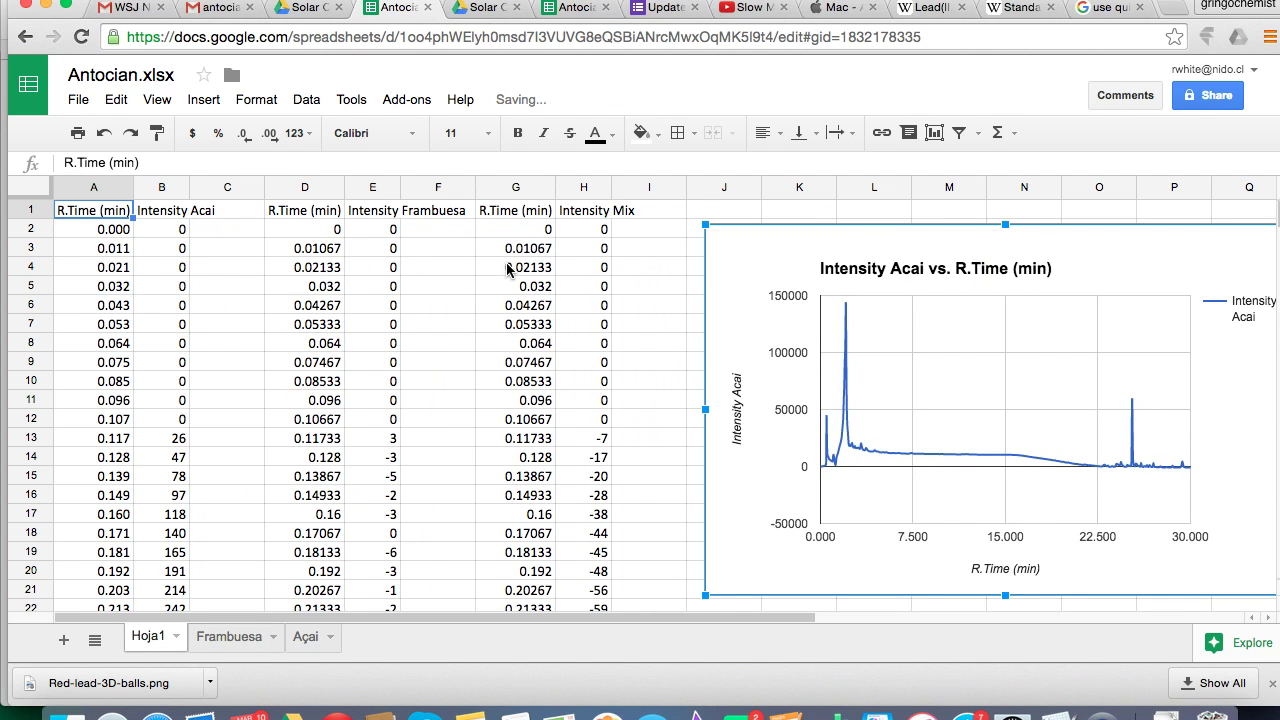
pyautogui.click(519, 190)
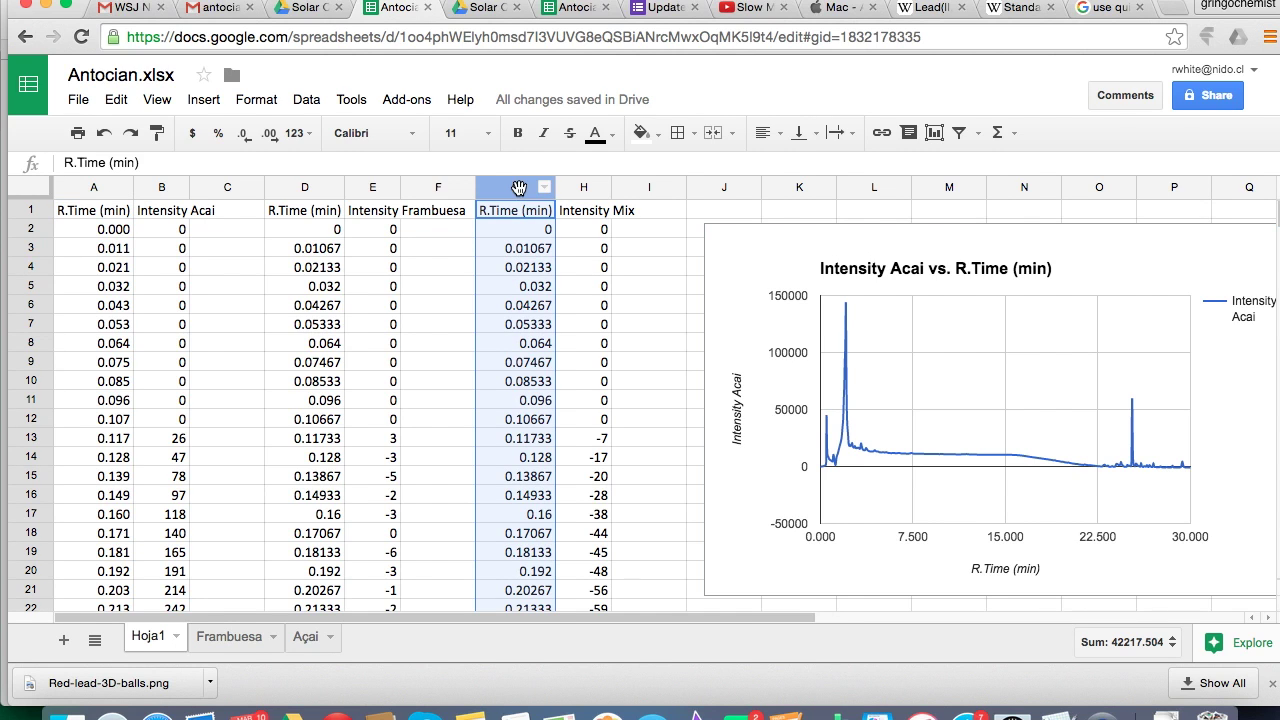
pyautogui.keyDown('shift'); pyautogui.click(580, 189); pyautogui.keyUp('shift')
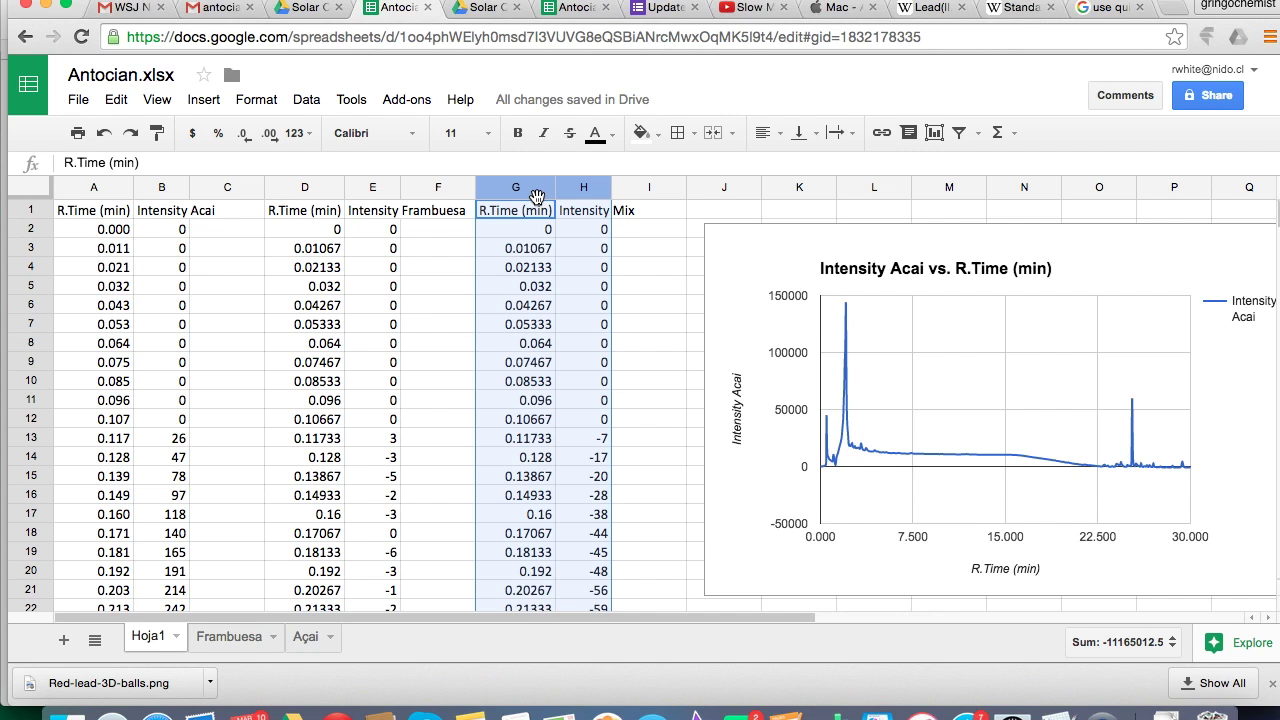
pyautogui.moveTo(537, 196); pyautogui.dragTo(535, 196)
pyautogui.click(1062, 708)
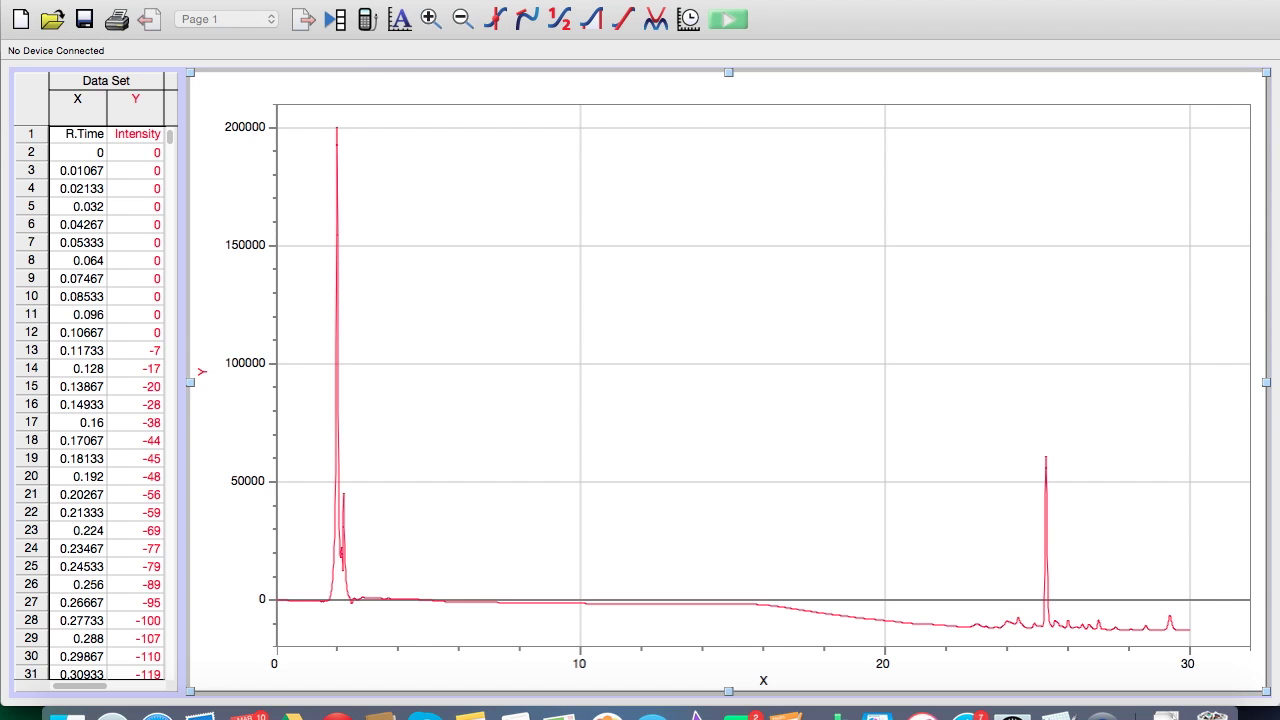
# Start a new file without saving and paste the Mix retention time and intensity data.
pyautogui.click(160, 2)
pyautogui.click(173, 2)
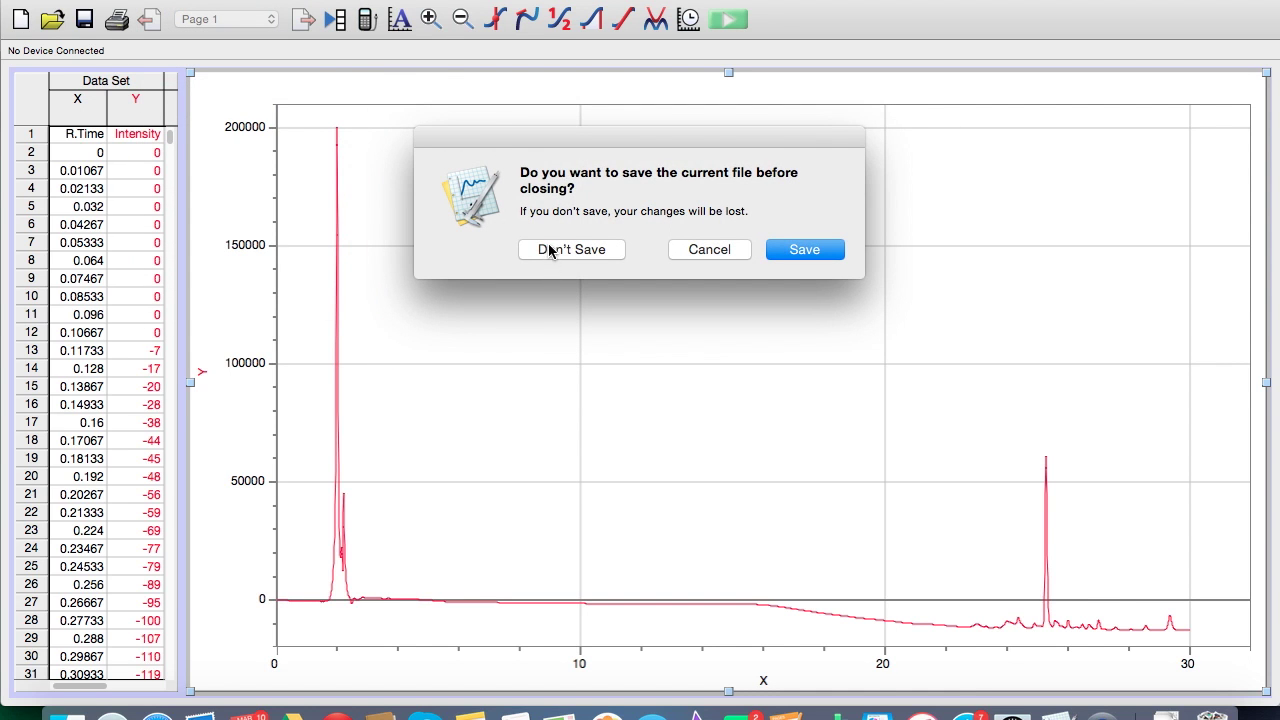
pyautogui.click(550, 250)
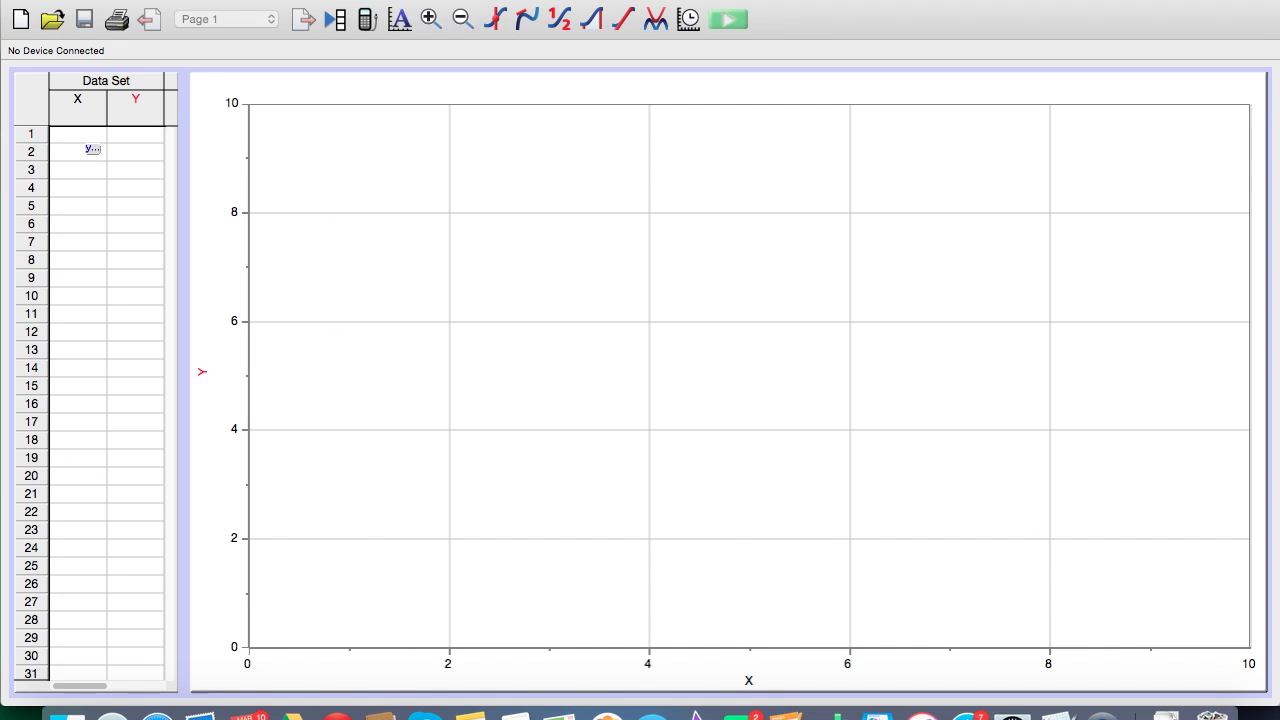
pyautogui.click(78, 134)
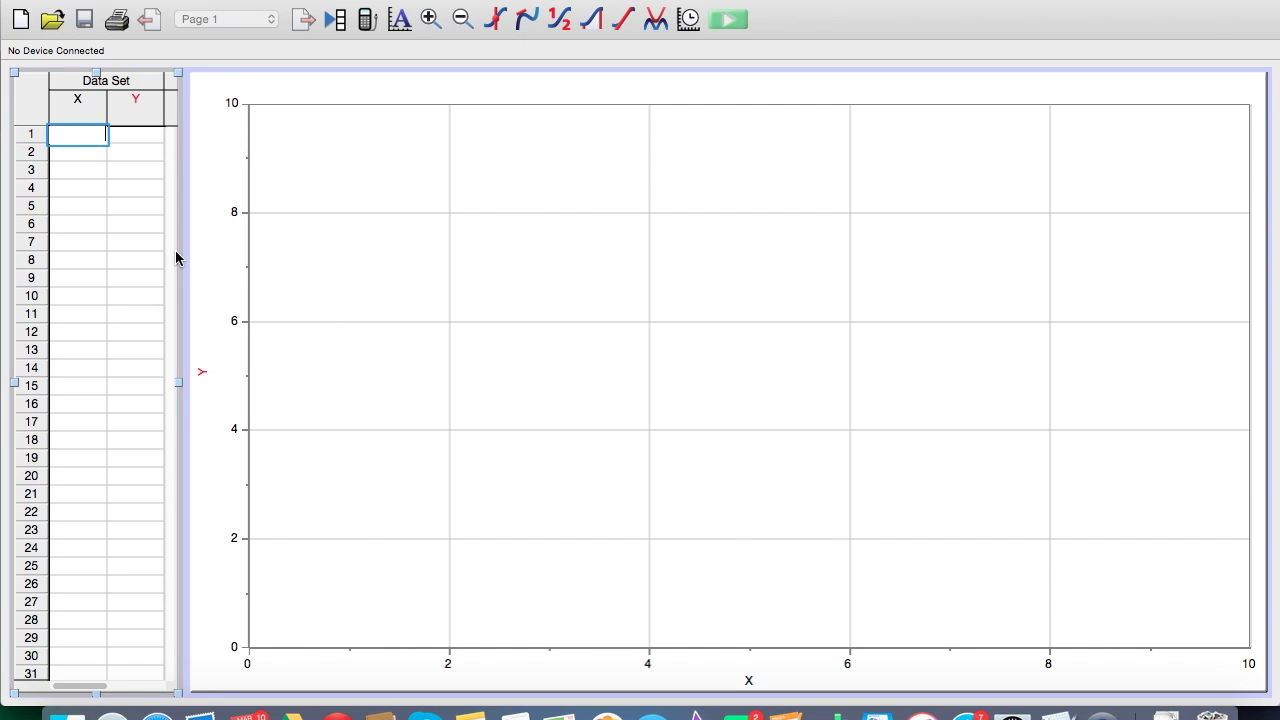
pyautogui.press('super+v')
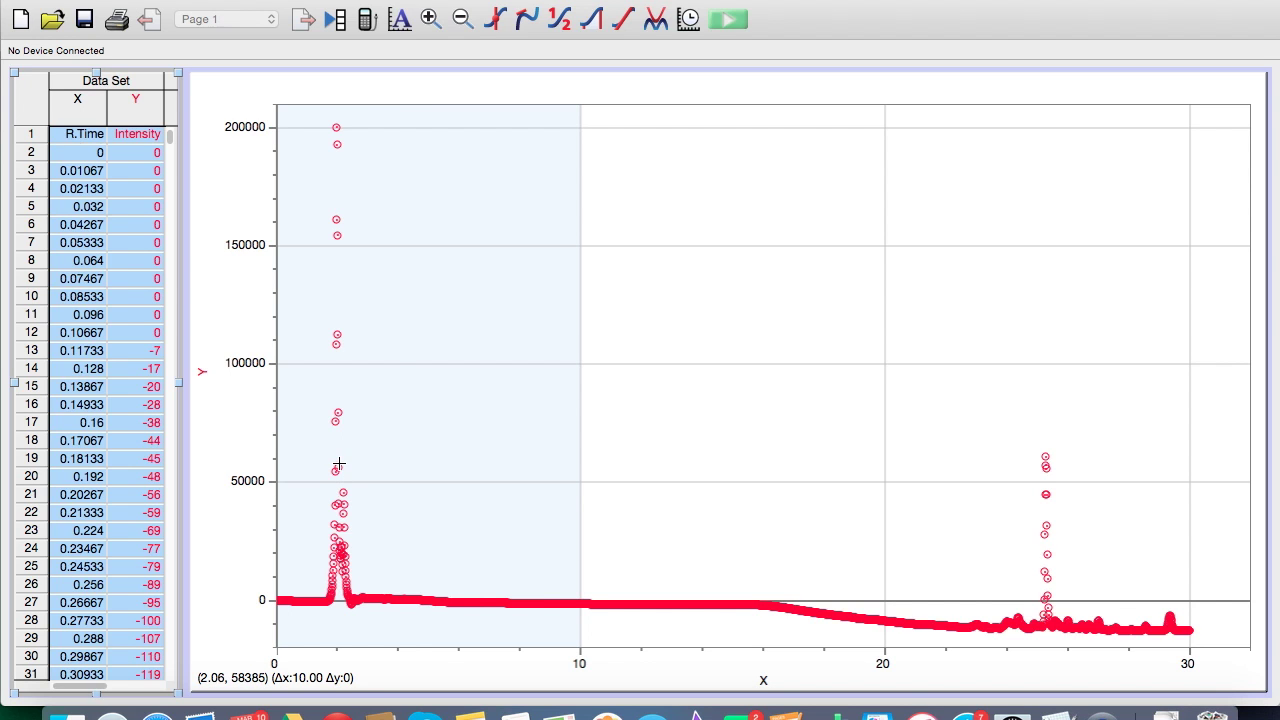
# Turn off point symbols and connect the points in the graph options.
pyautogui.doubleClick(380, 433)
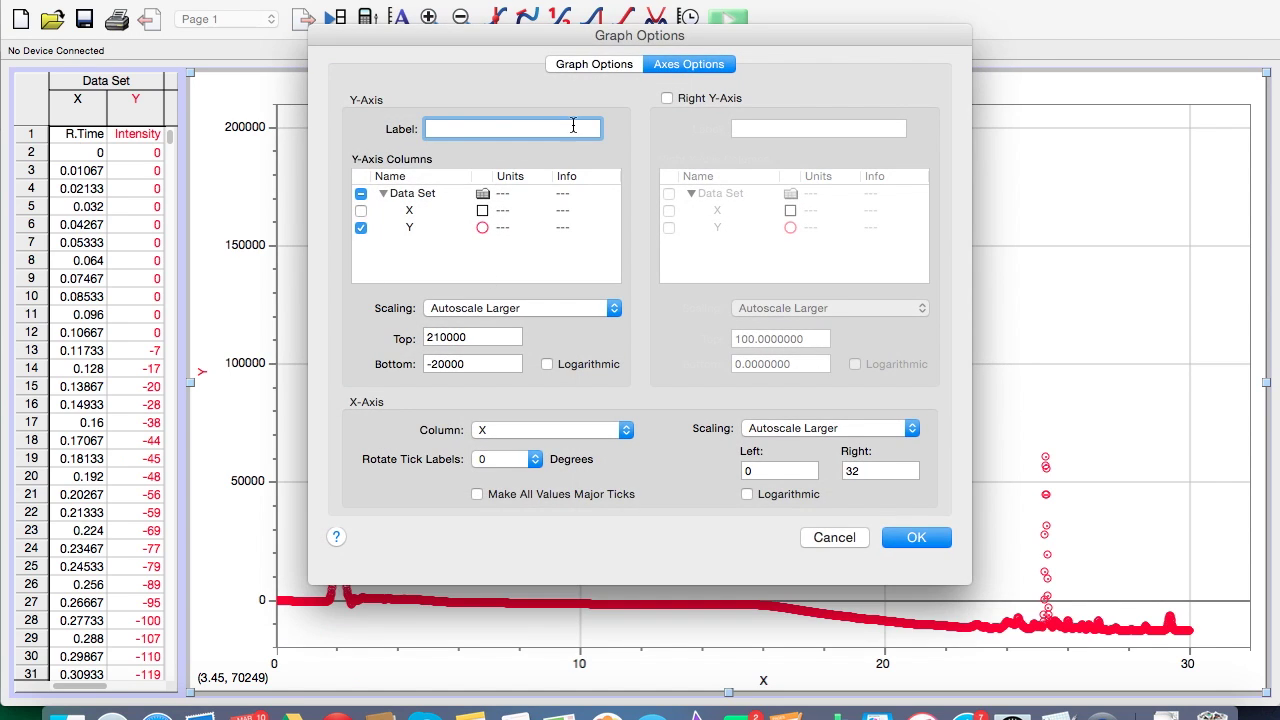
pyautogui.click(594, 64)
pyautogui.click(670, 198)
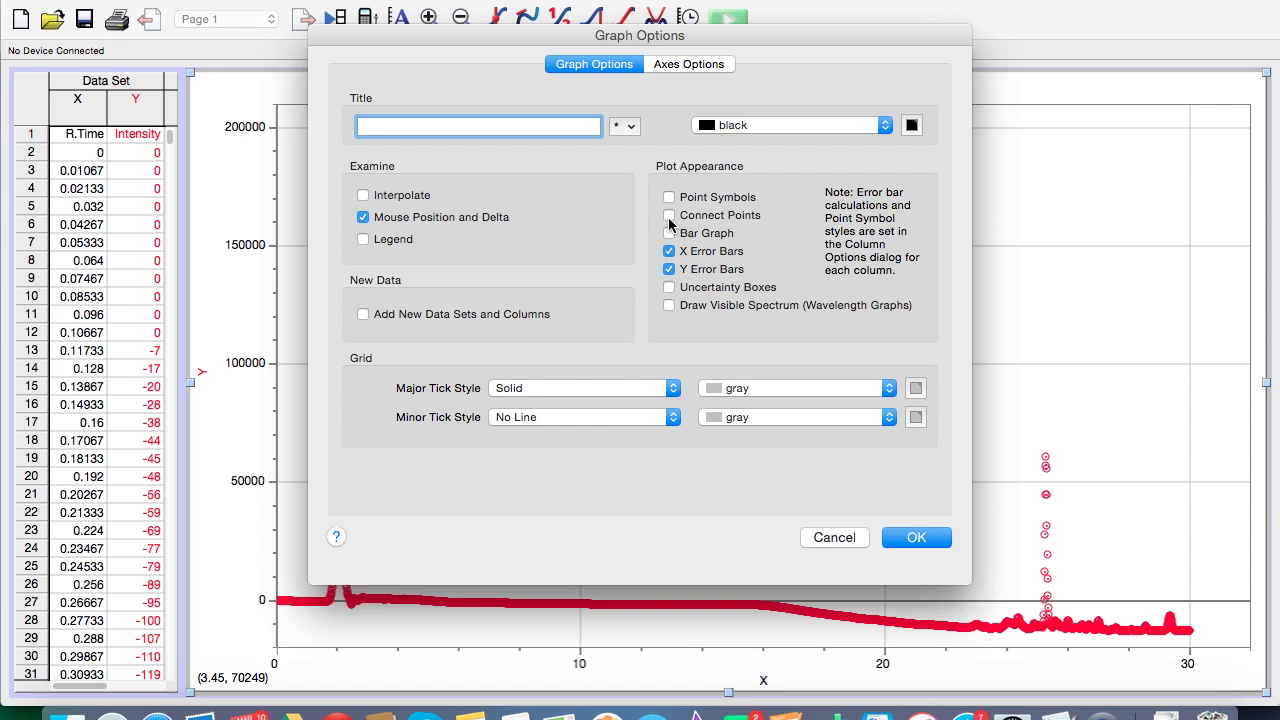
pyautogui.click(669, 216)
pyautogui.click(904, 537)
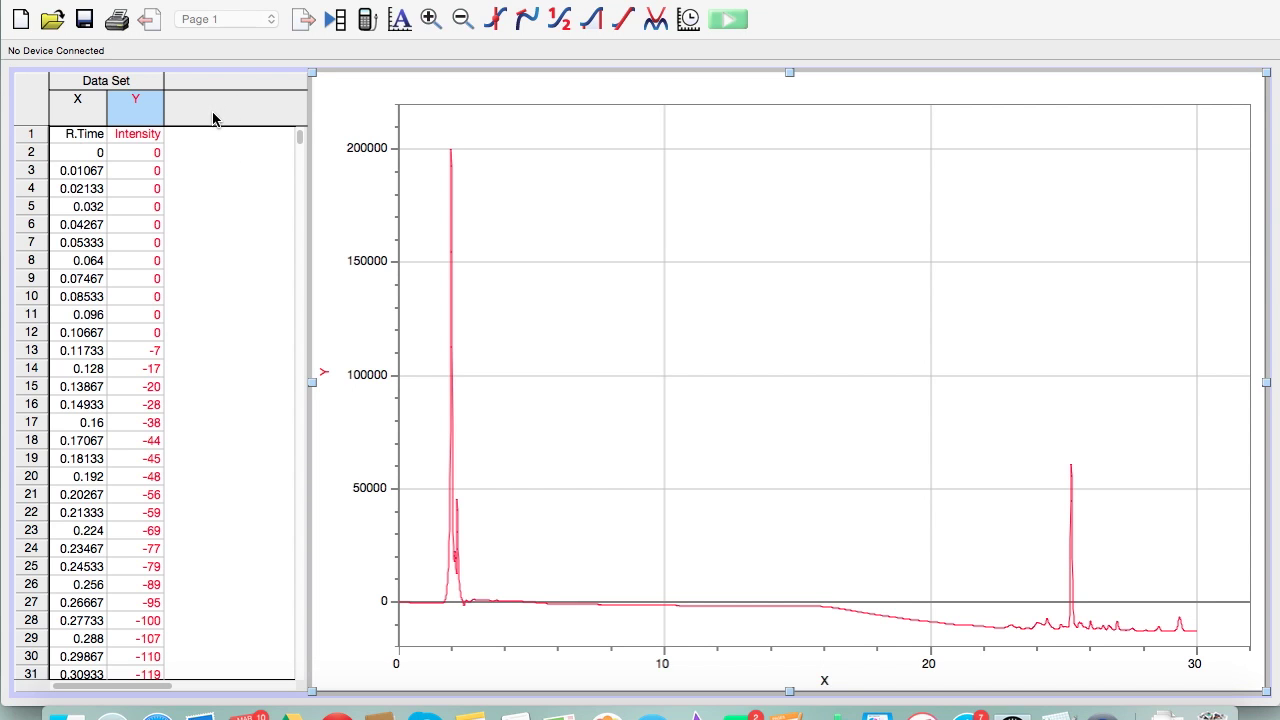
# Name the X column Time with units Min.
pyautogui.click(84, 114)
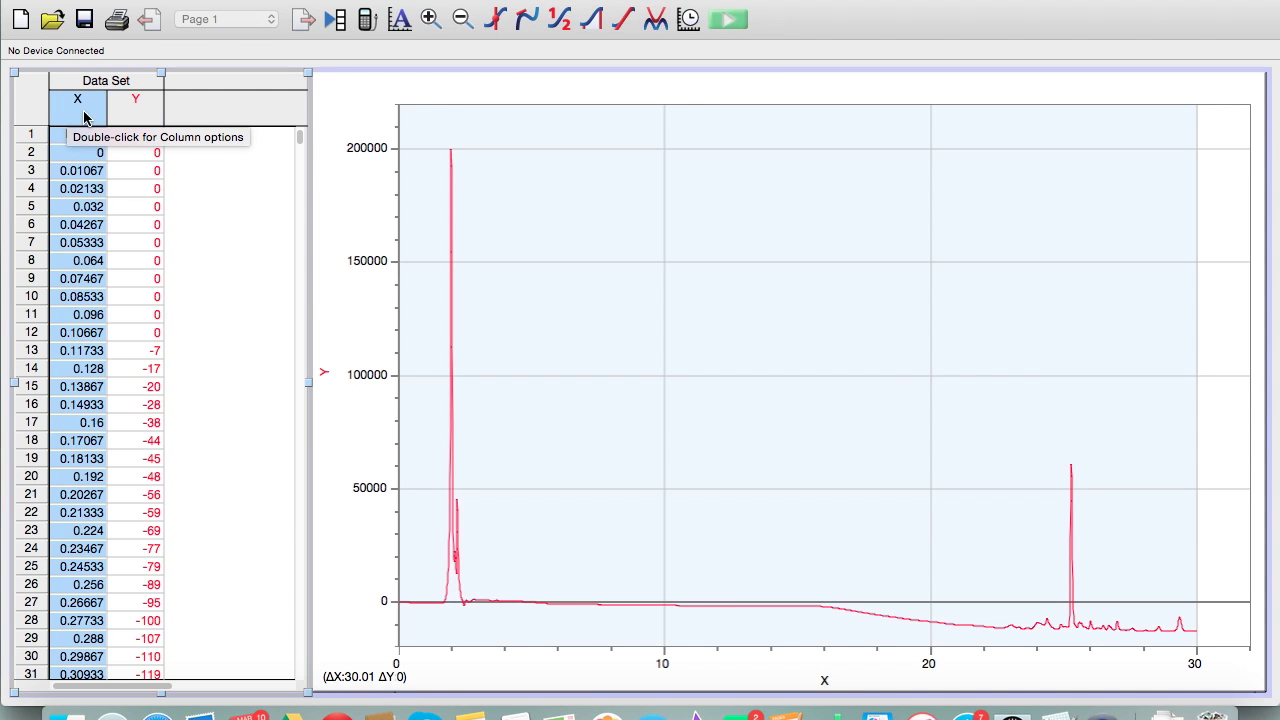
pyautogui.doubleClick(84, 114)
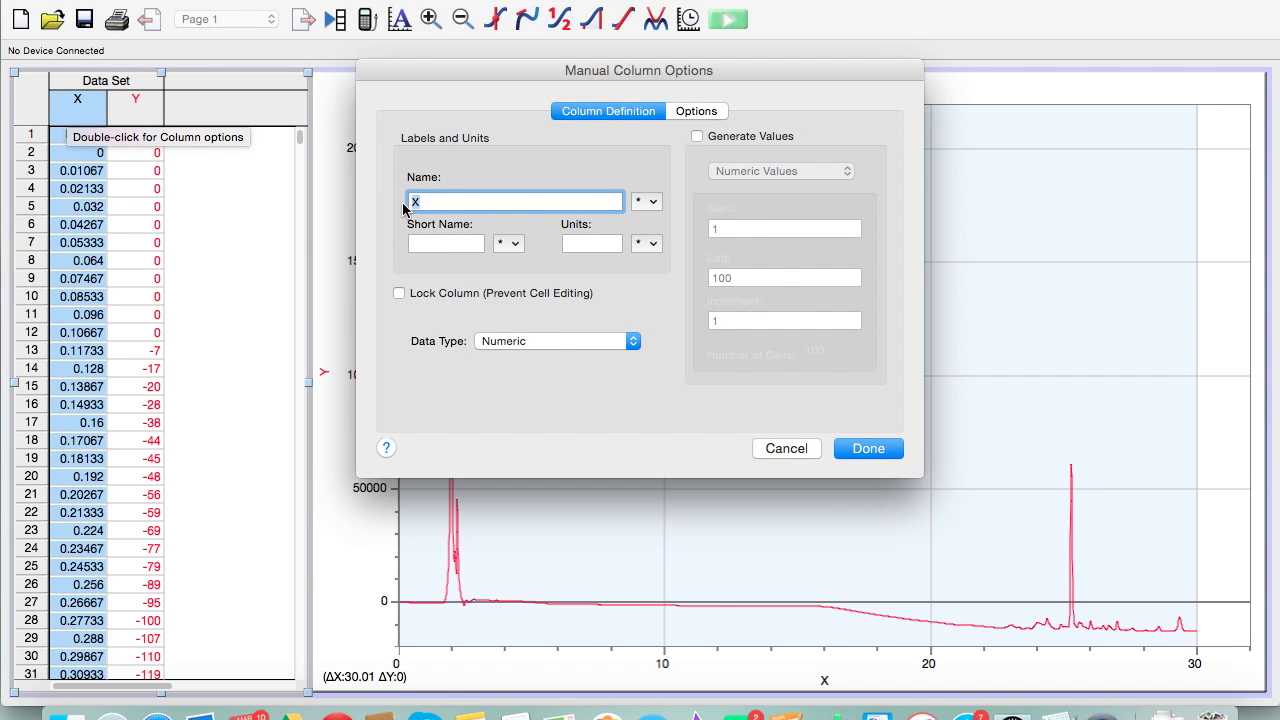
pyautogui.write('Time')
pyautogui.click(587, 243)
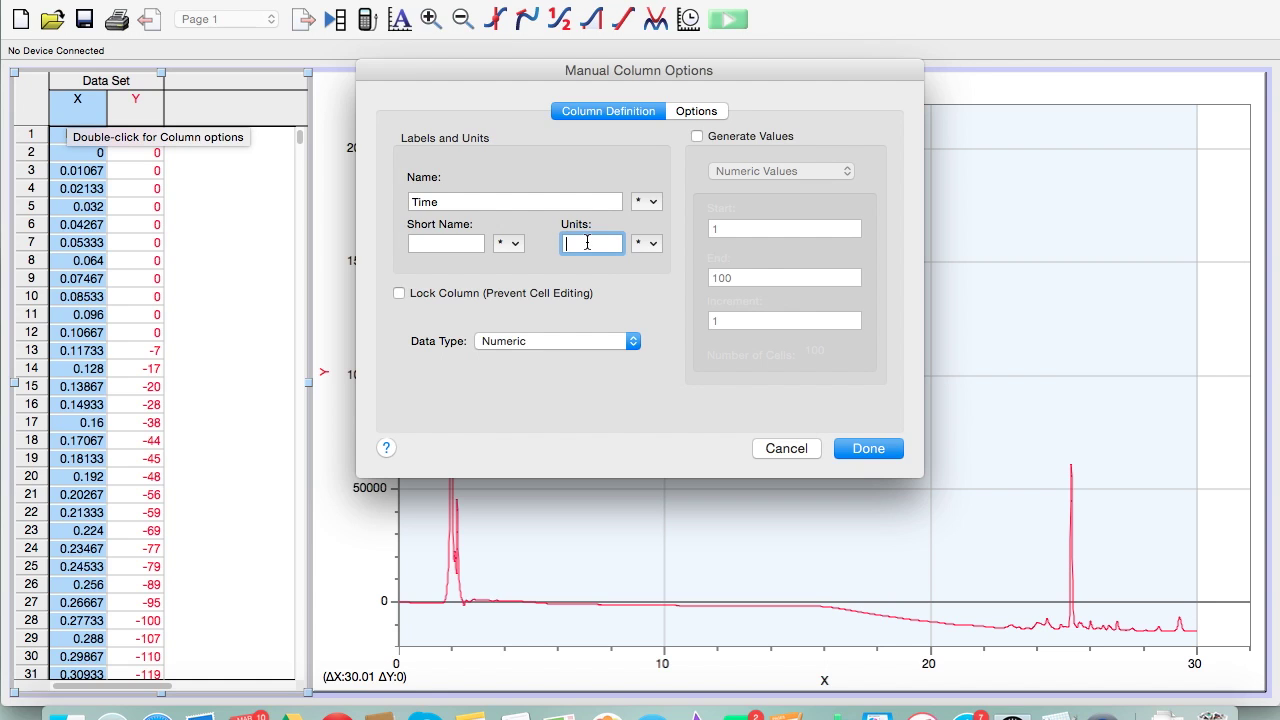
pyautogui.write('Min')
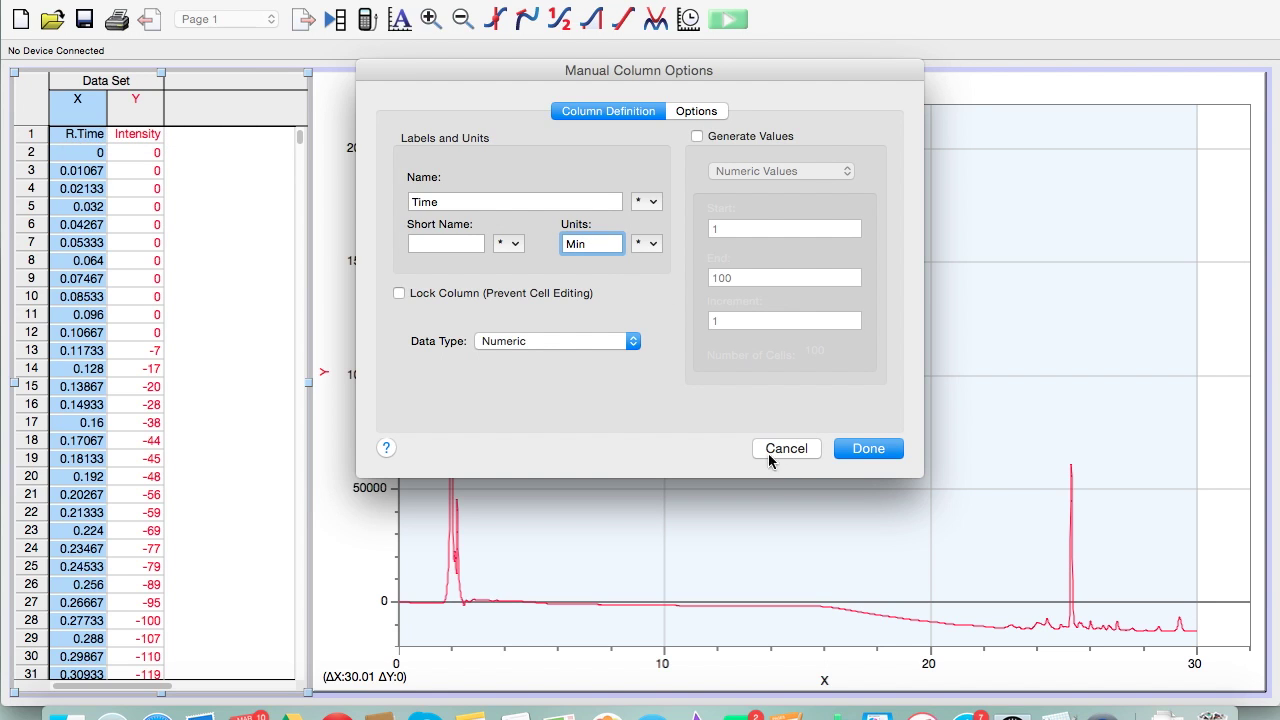
pyautogui.click(866, 450)
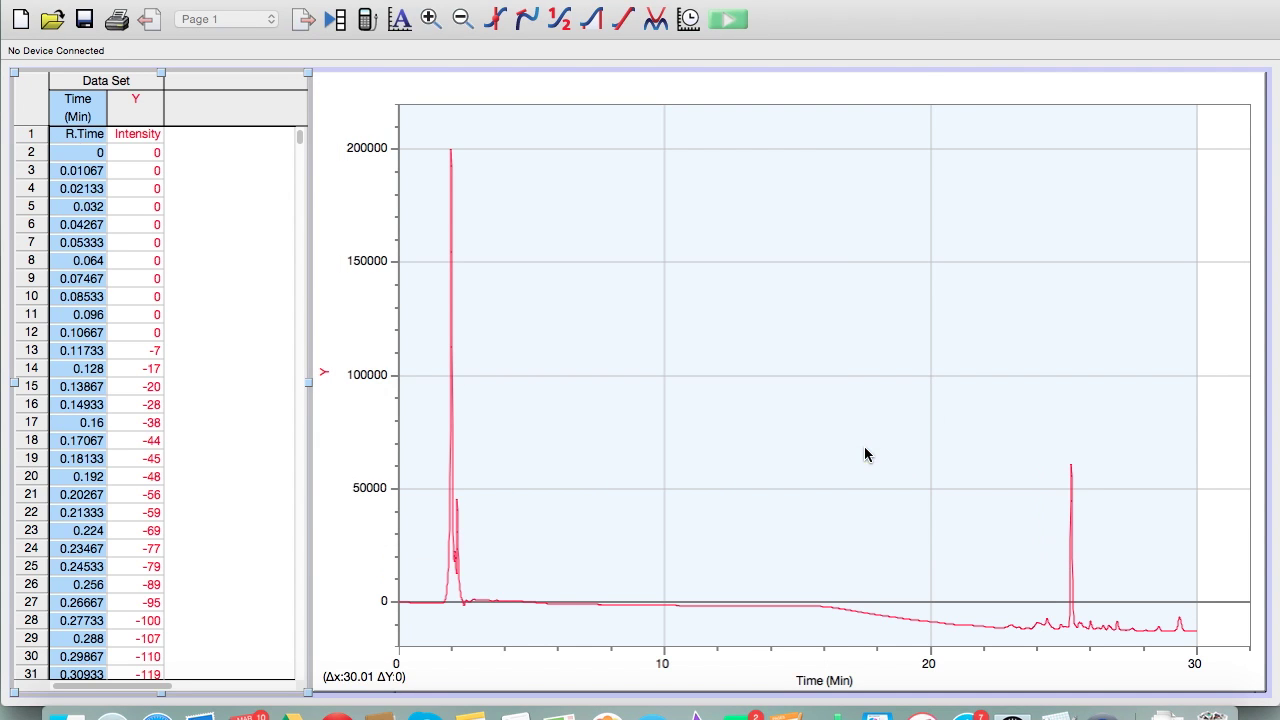
# Name the Y column Intensity with units mAu.
pyautogui.click(135, 120)
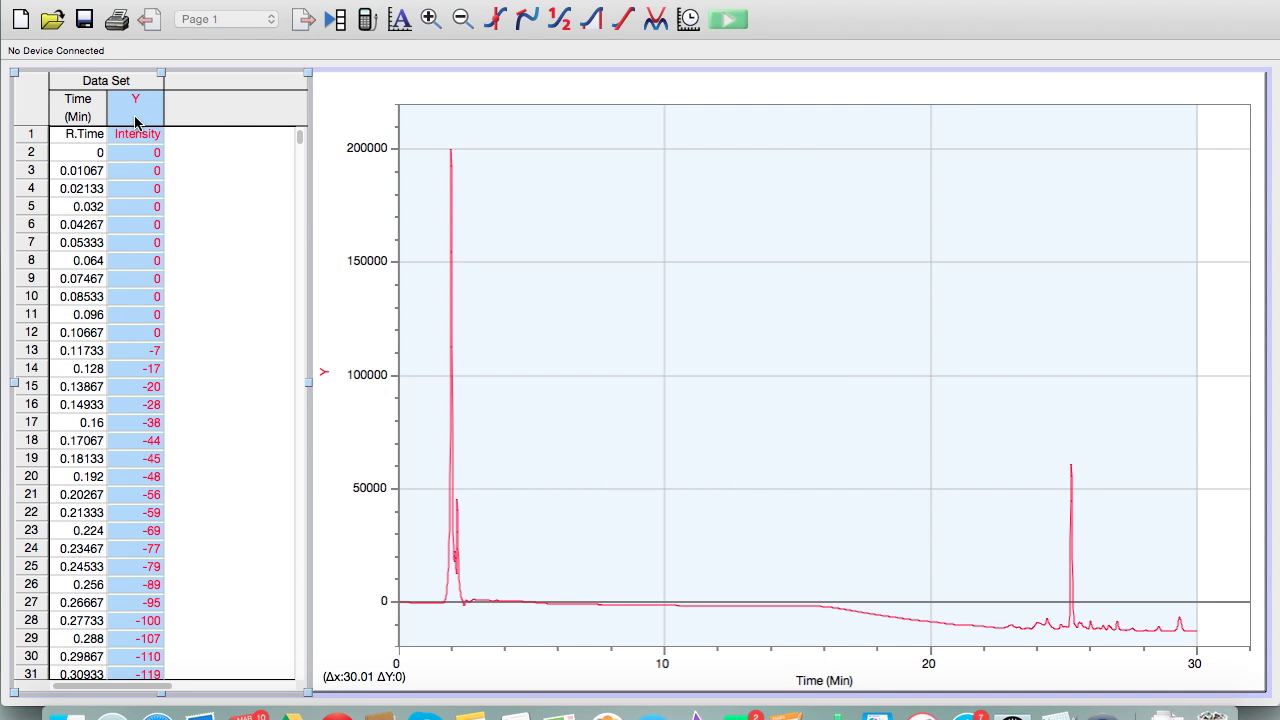
pyautogui.doubleClick(135, 120)
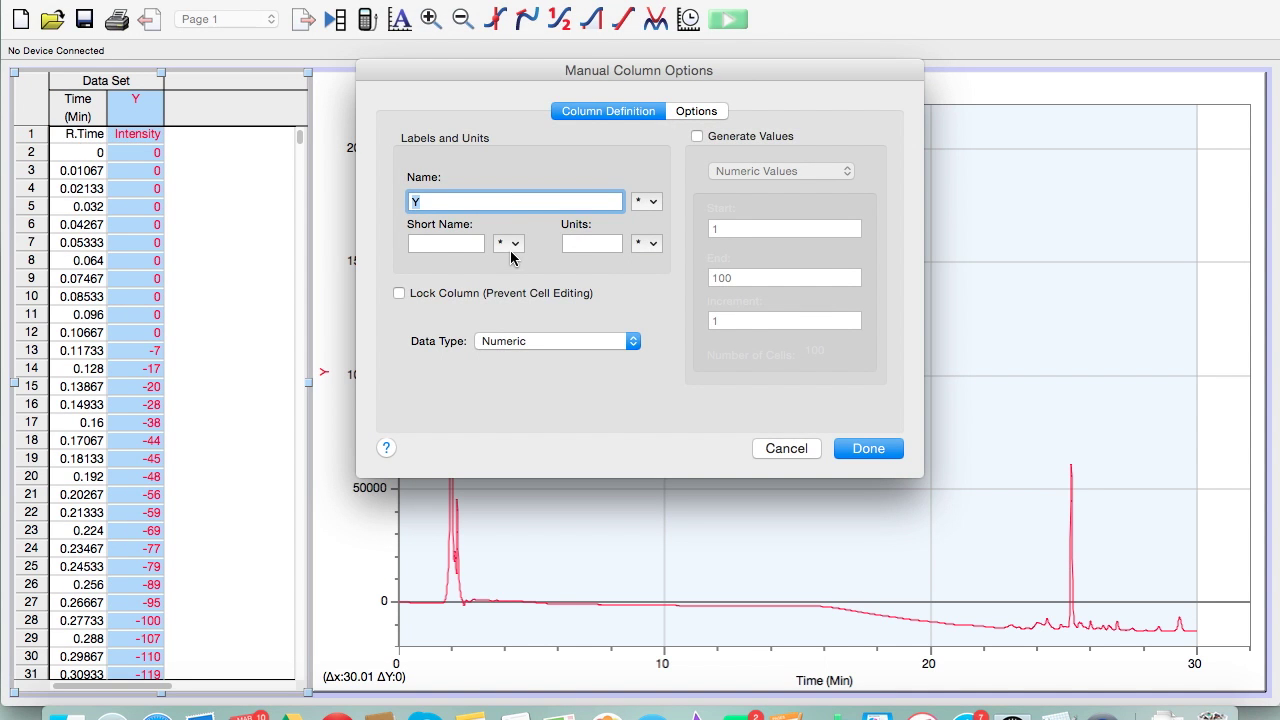
pyautogui.write('Intensity')
pyautogui.click(593, 241)
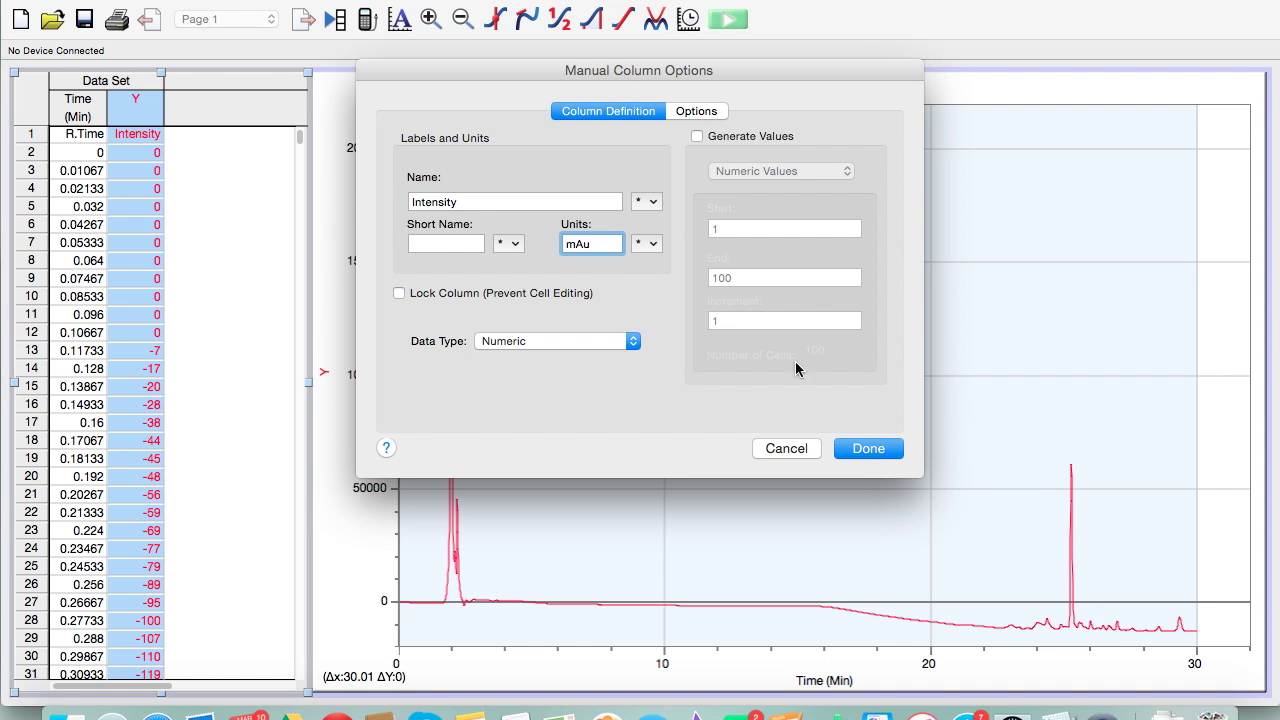
pyautogui.click(860, 448)
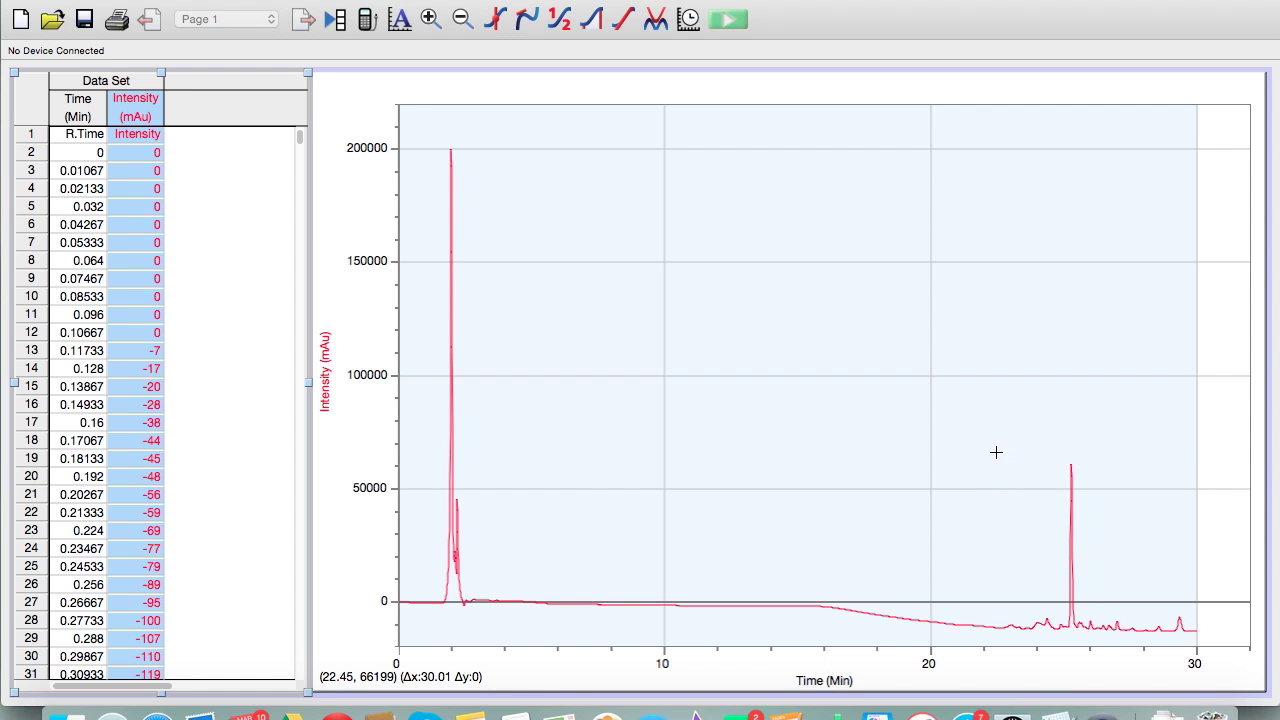
# Zoom the graph to the 22–30 minute region around the 25.3 Min peak.
pyautogui.moveTo(993, 452); pyautogui.dragTo(1198, 640)
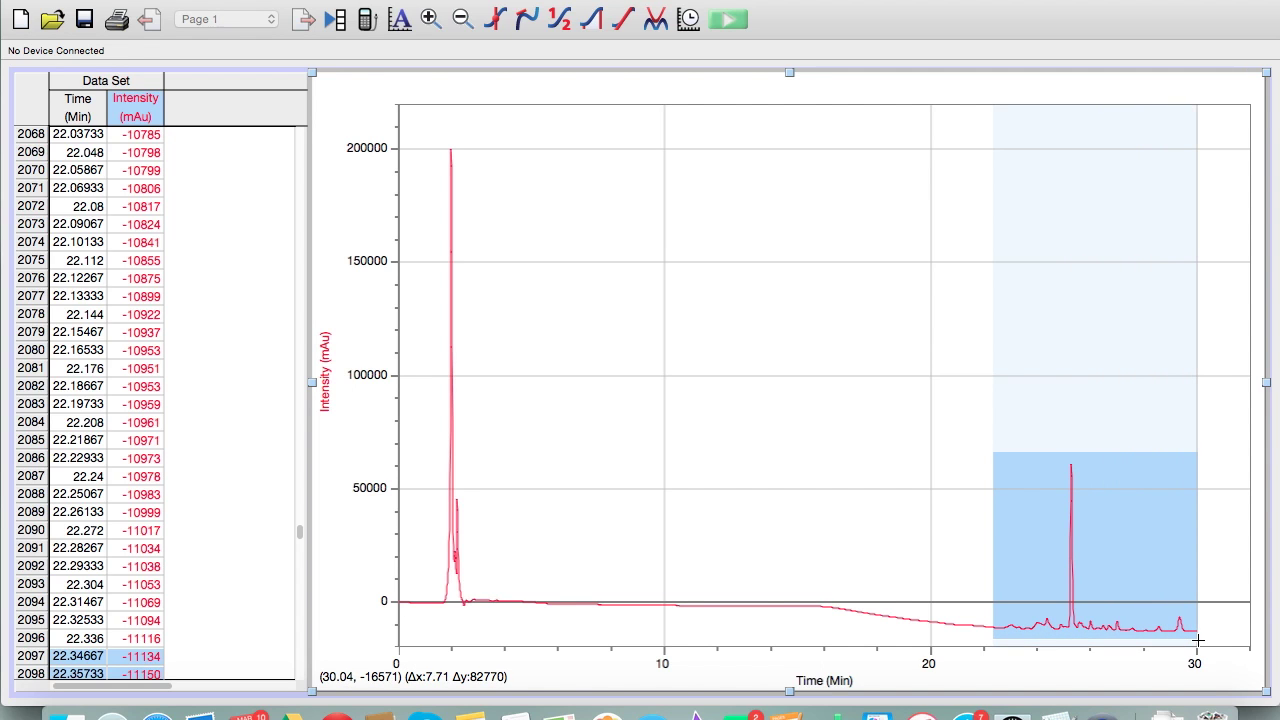
pyautogui.click(432, 20)
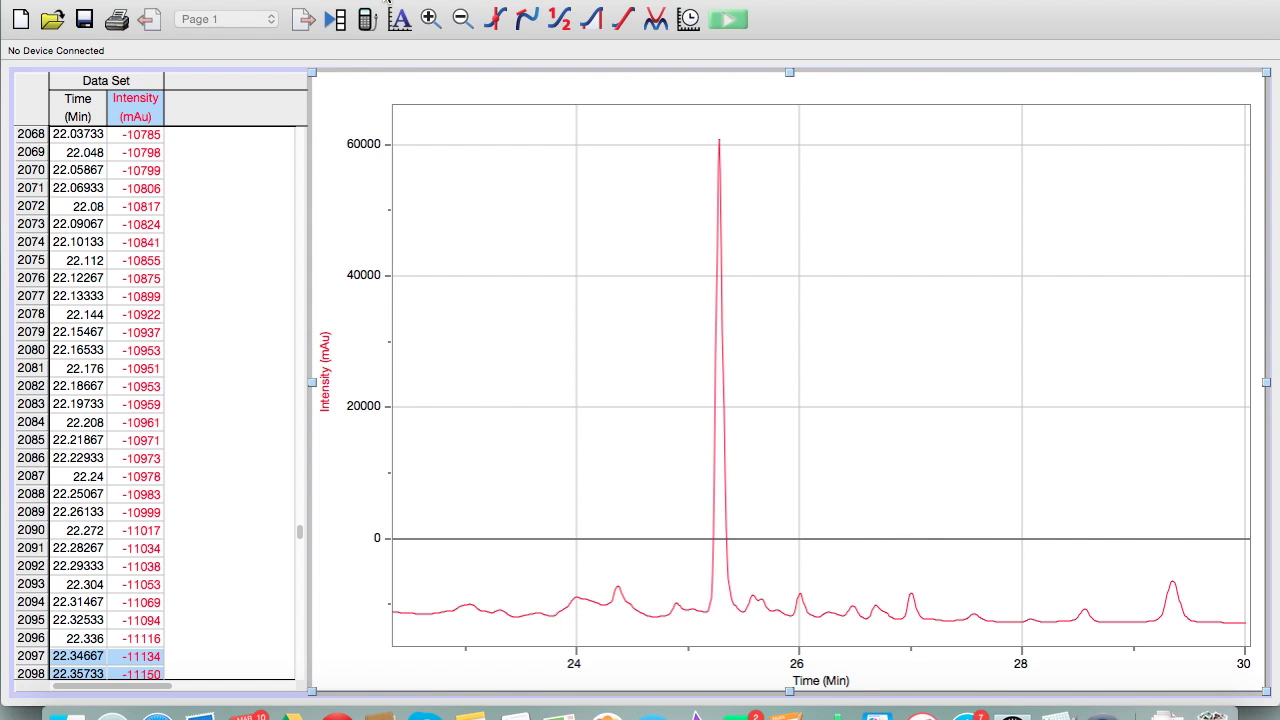
pyautogui.click(345, 0)
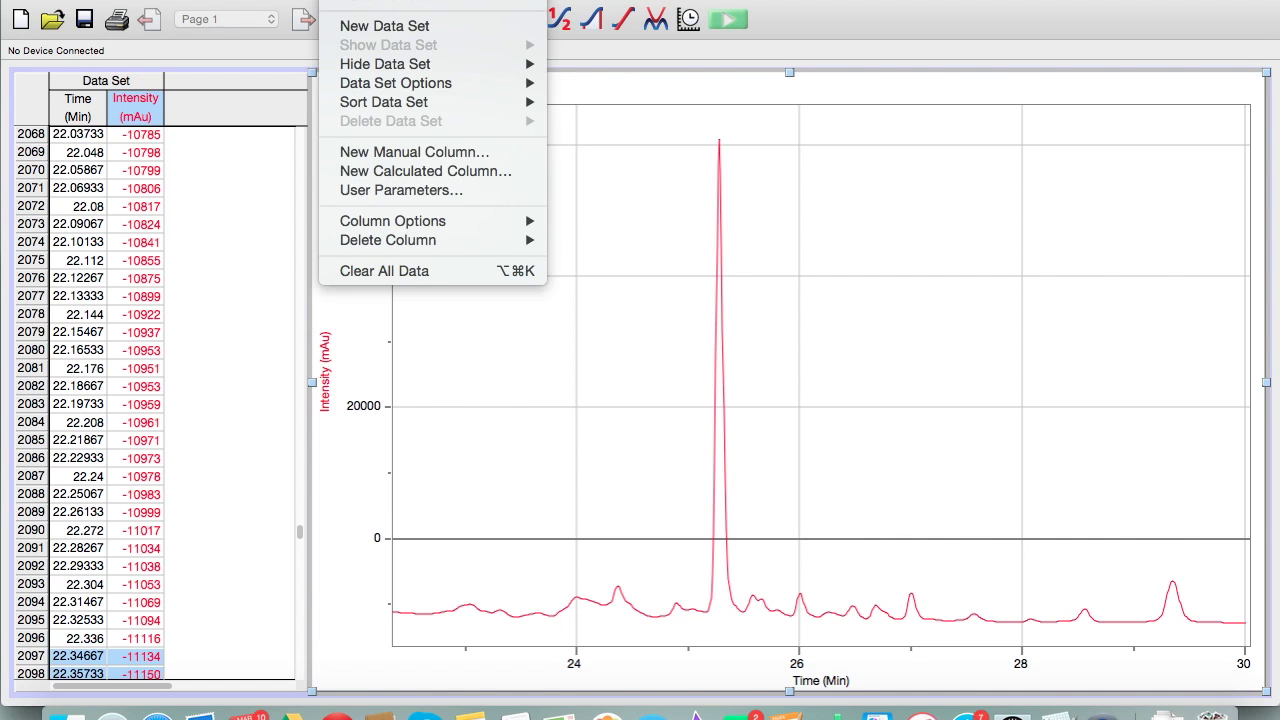
# Create calculated column 'Adjusted Intensity Data' in mAu with formula "Intensity"+12677.
pyautogui.click(418, 173)
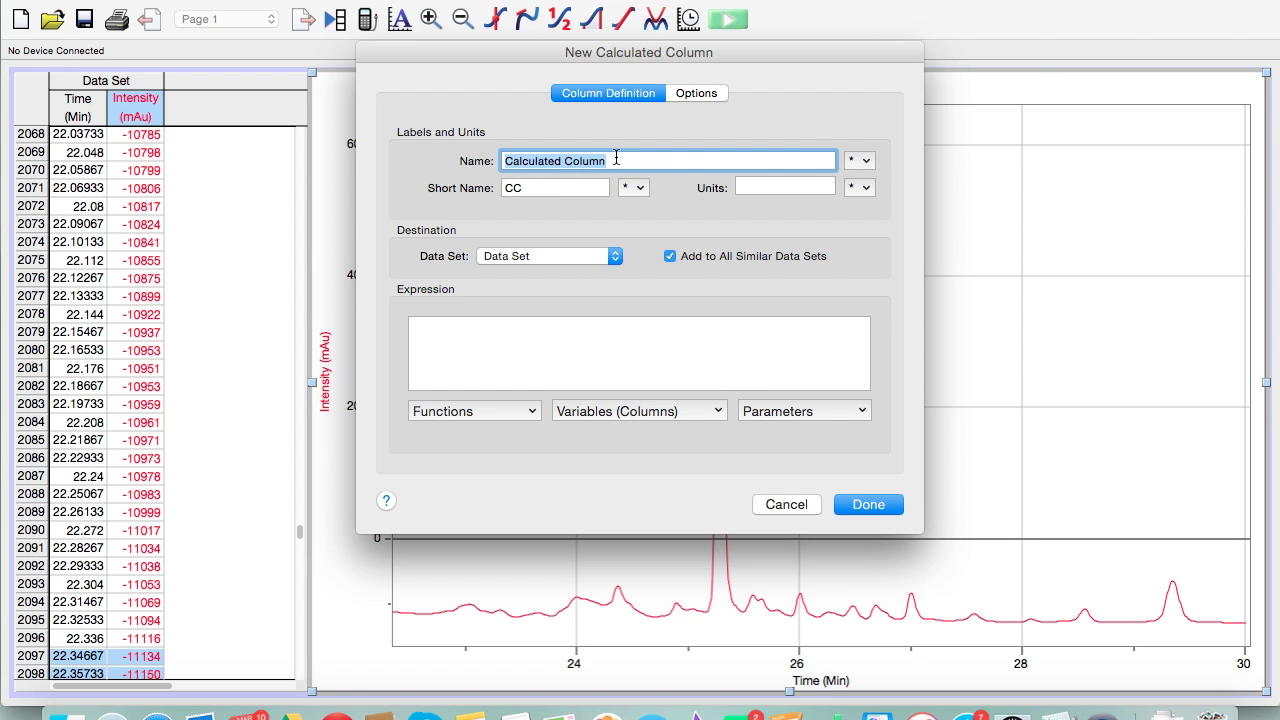
pyautogui.write('Adjus')
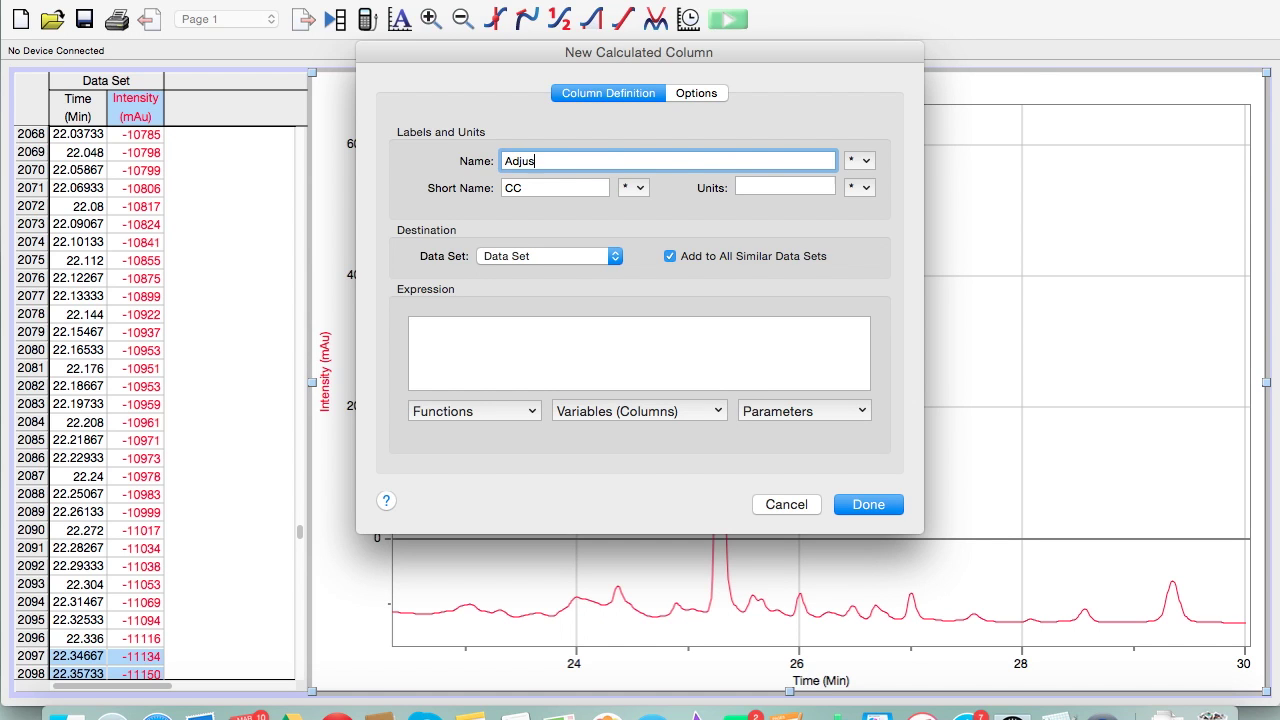
pyautogui.write('ted Intensity Data')
pyautogui.click(765, 184)
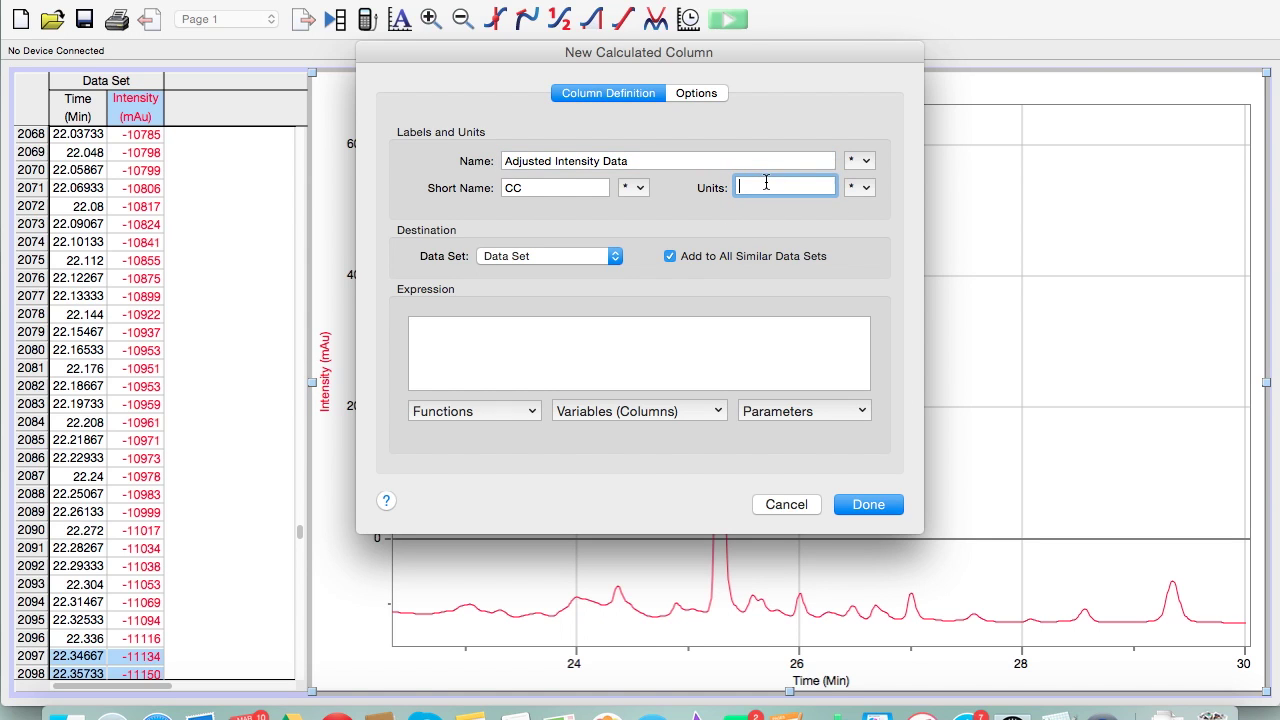
pyautogui.write('mAu')
pyautogui.click(469, 344)
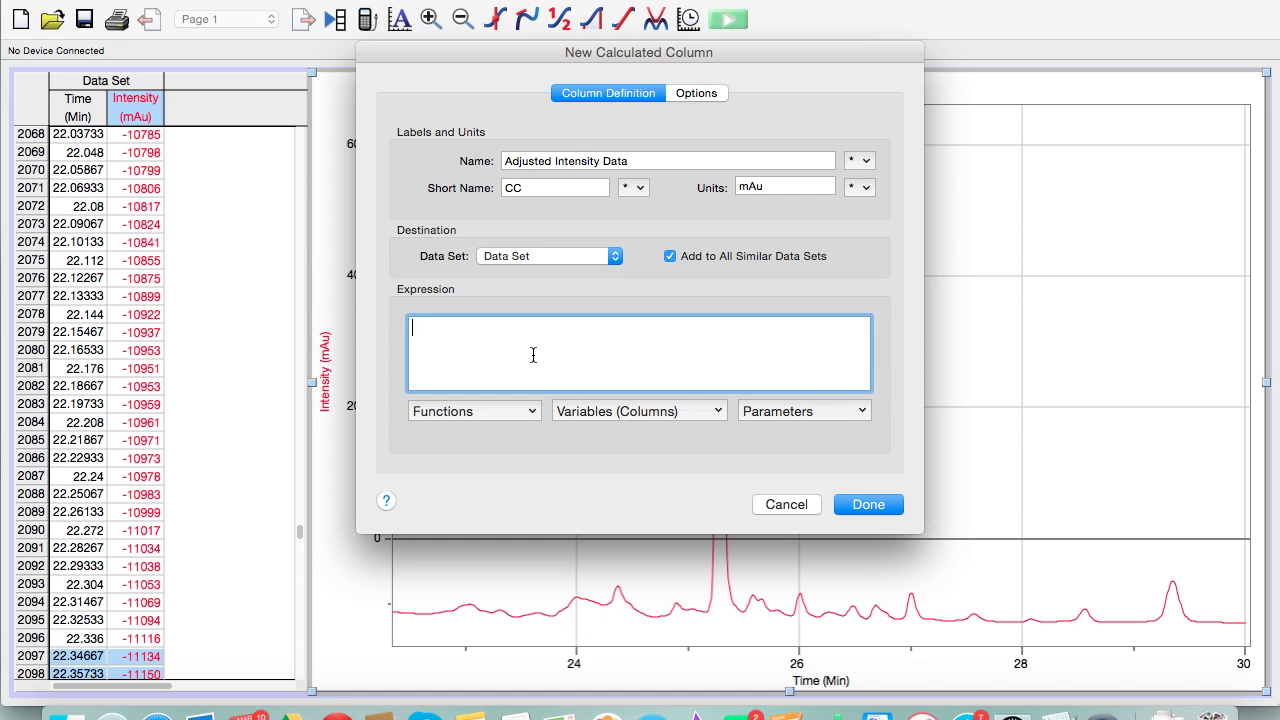
pyautogui.click(634, 411)
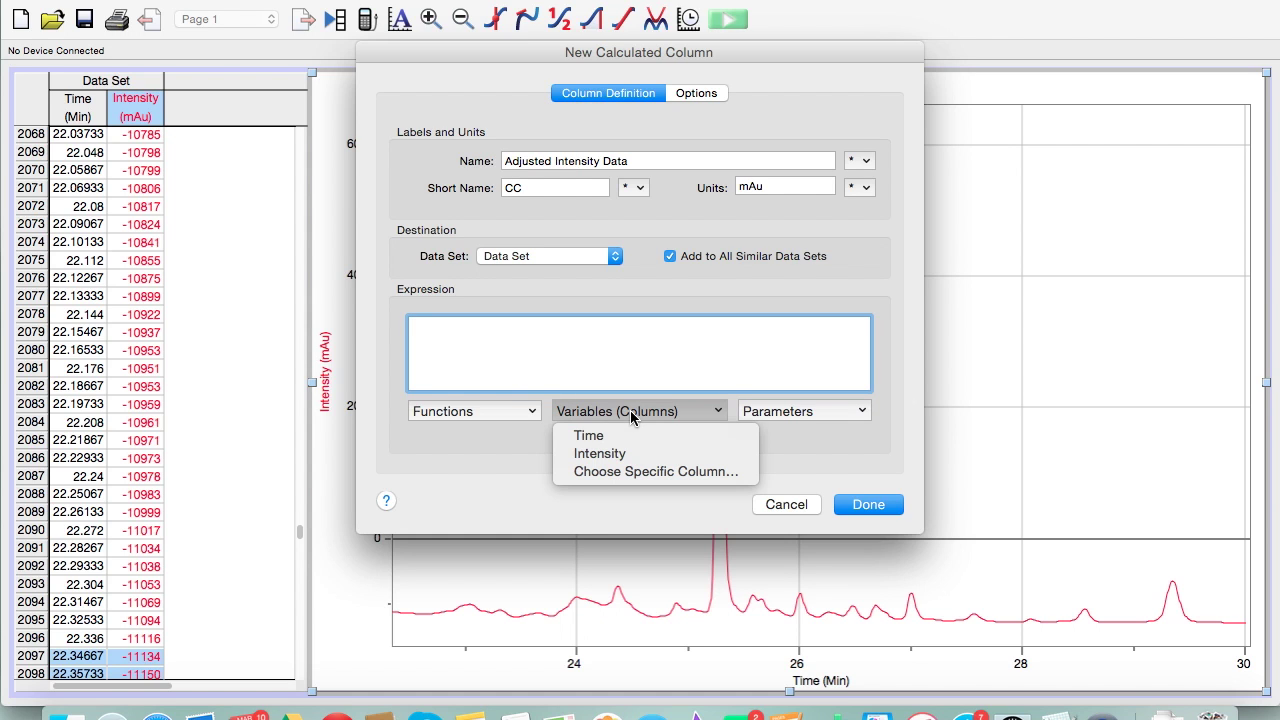
pyautogui.click(611, 454)
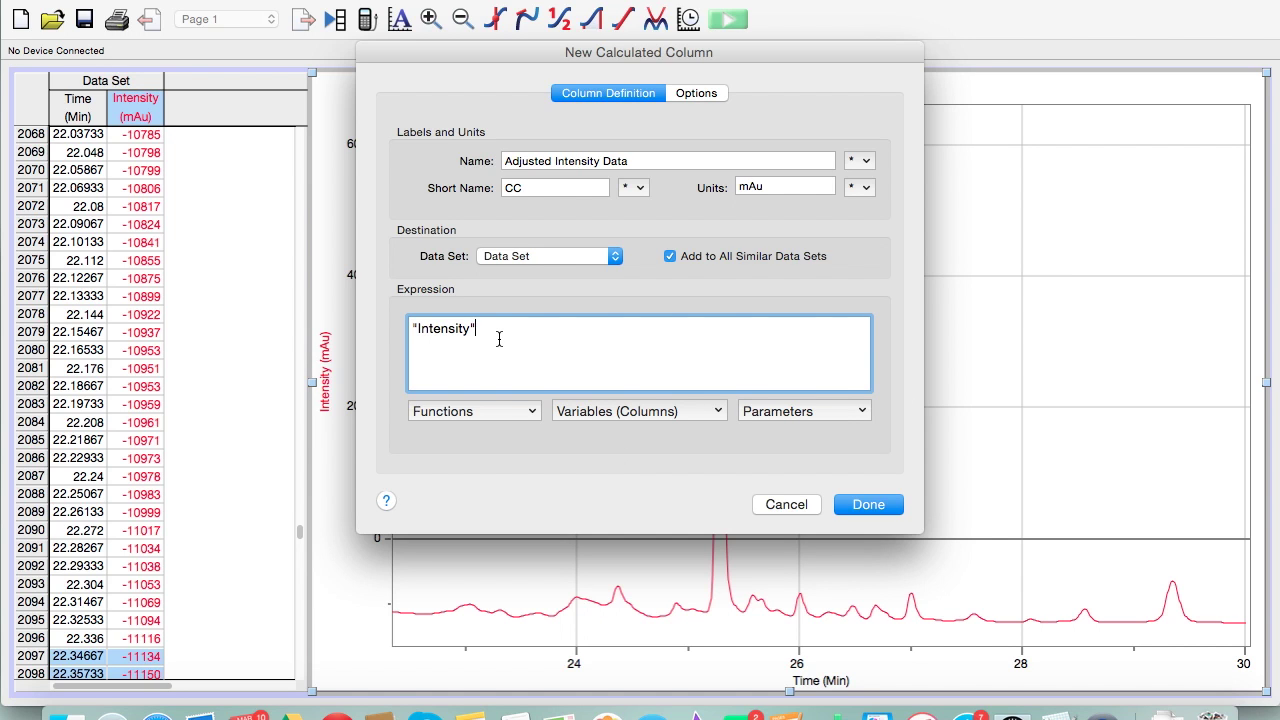
pyautogui.write('+12677')
pyautogui.click(868, 505)
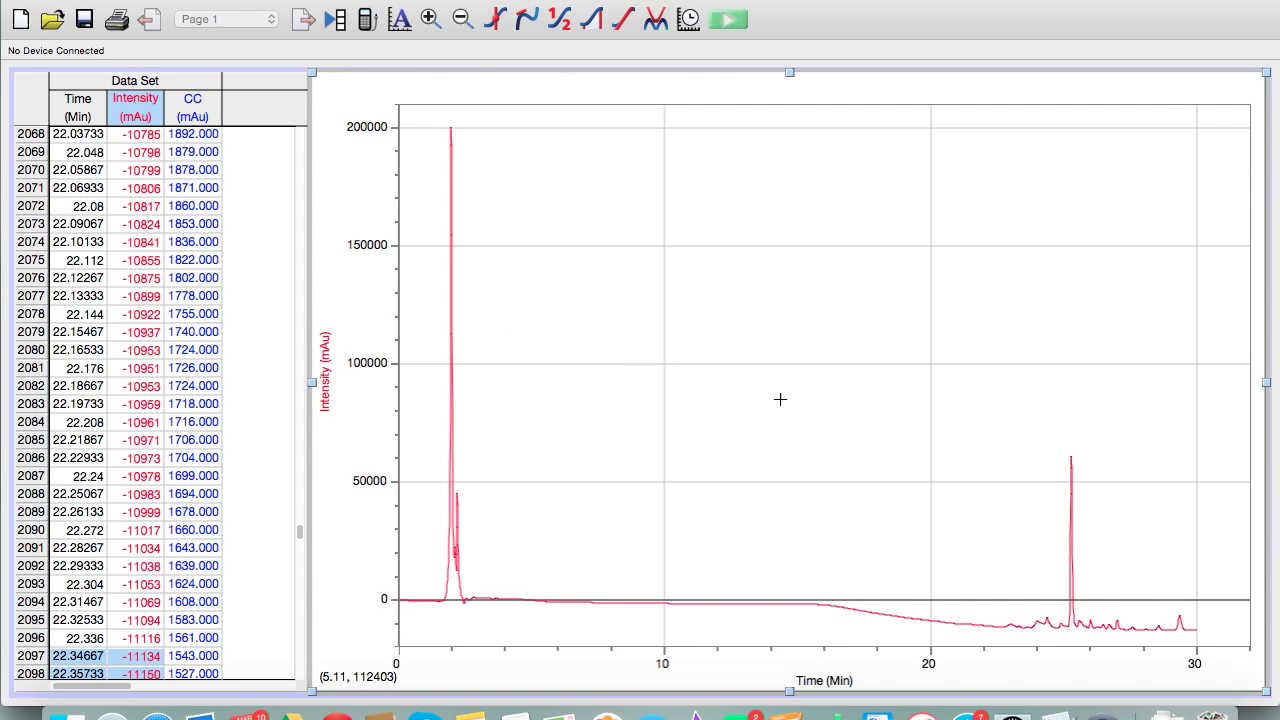
# Plot Adjusted Intensity Data instead of Intensity on the y-axis and dismiss the reminder.
pyautogui.doubleClick(819, 373)
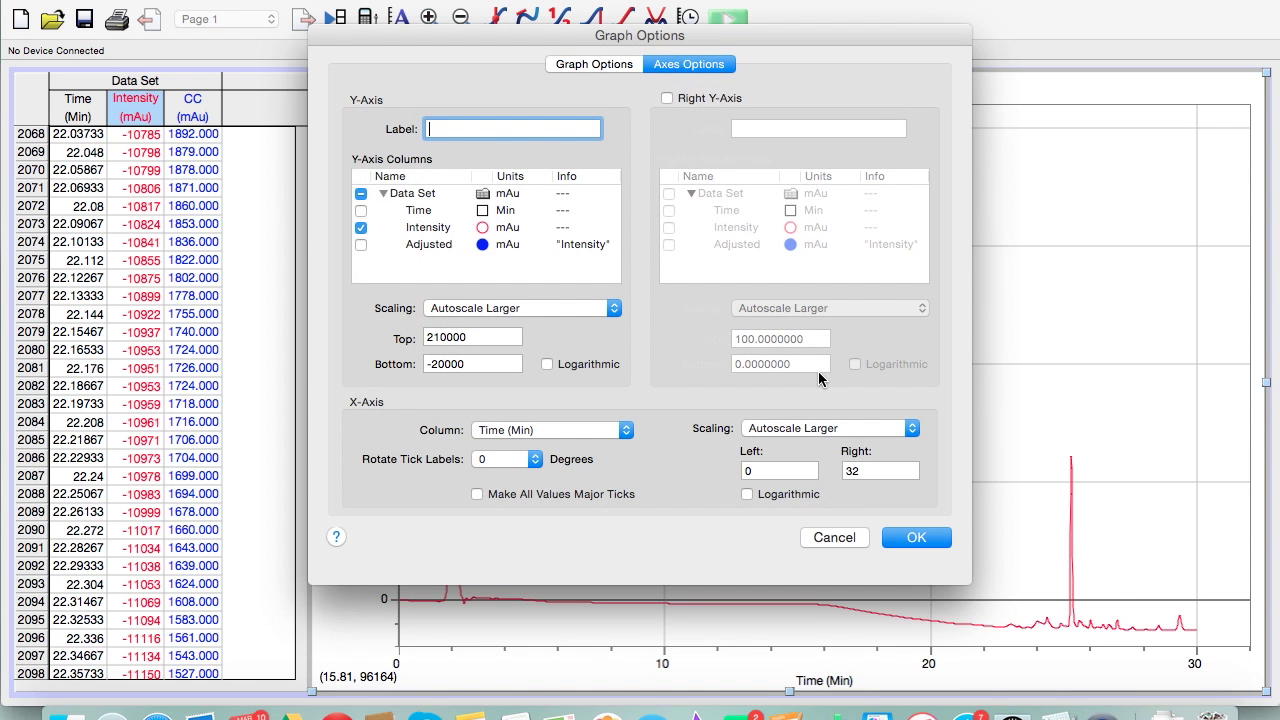
pyautogui.click(361, 229)
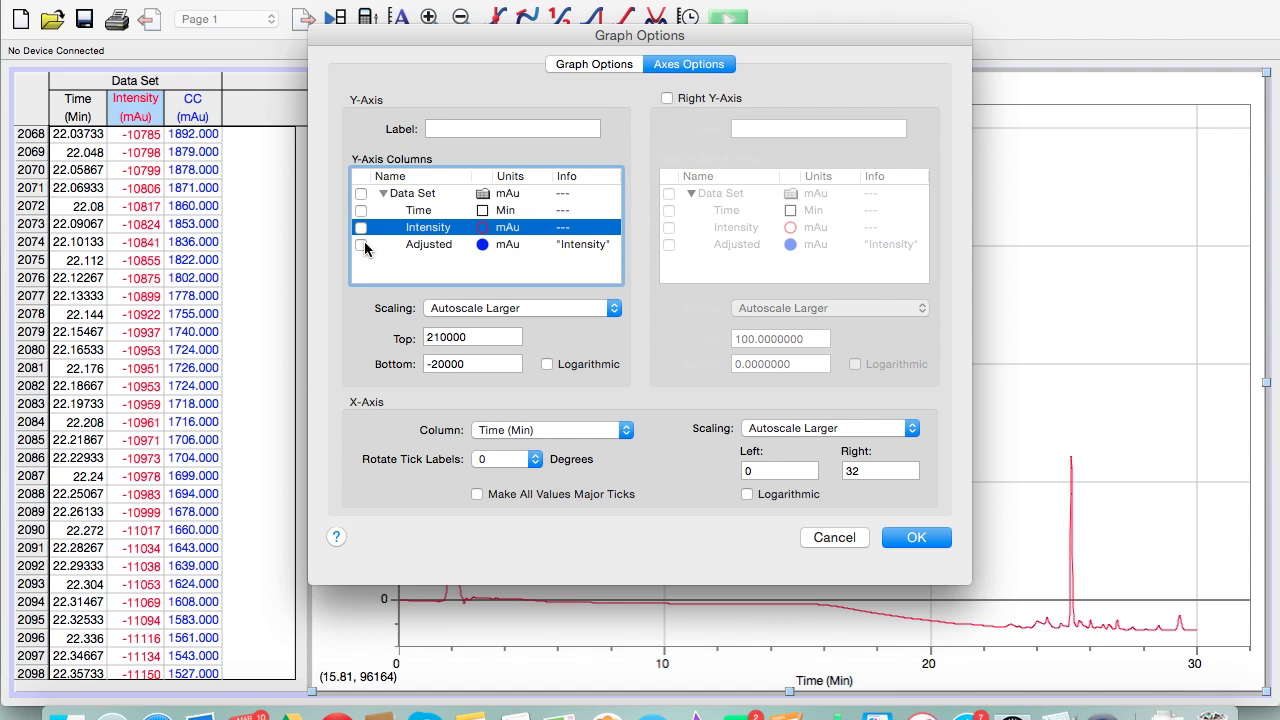
pyautogui.click(363, 245)
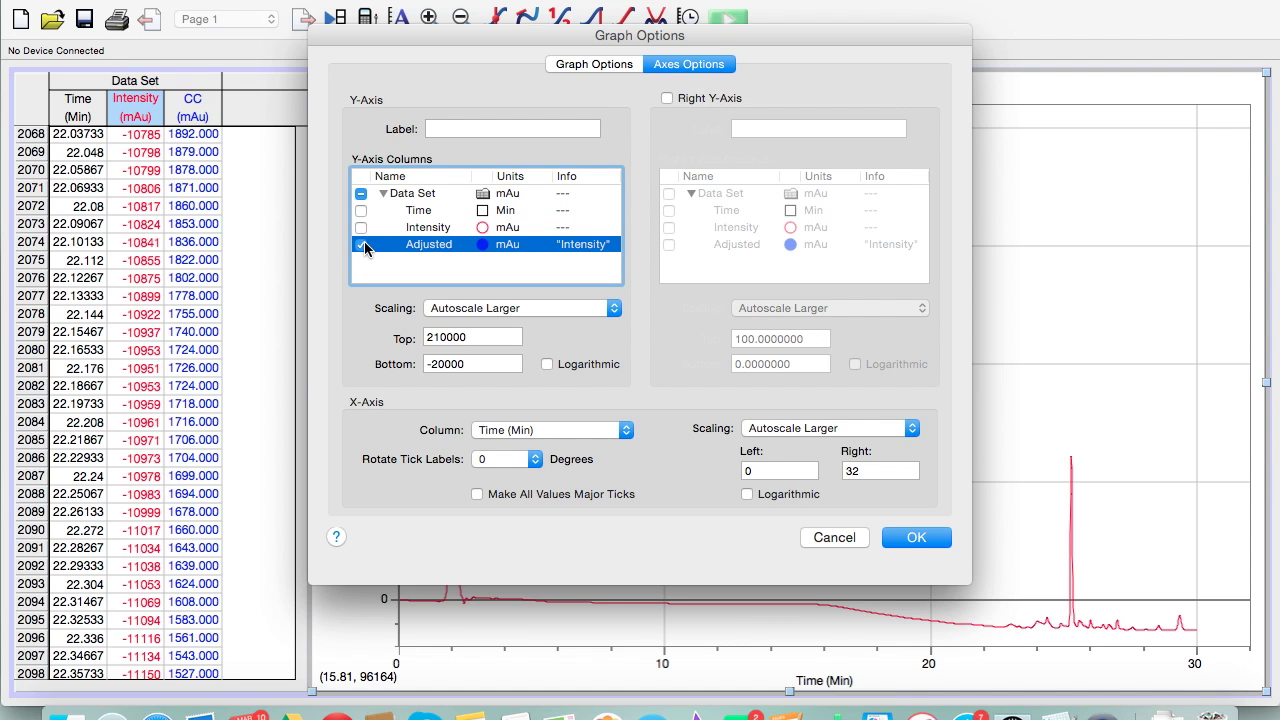
pyautogui.click(908, 537)
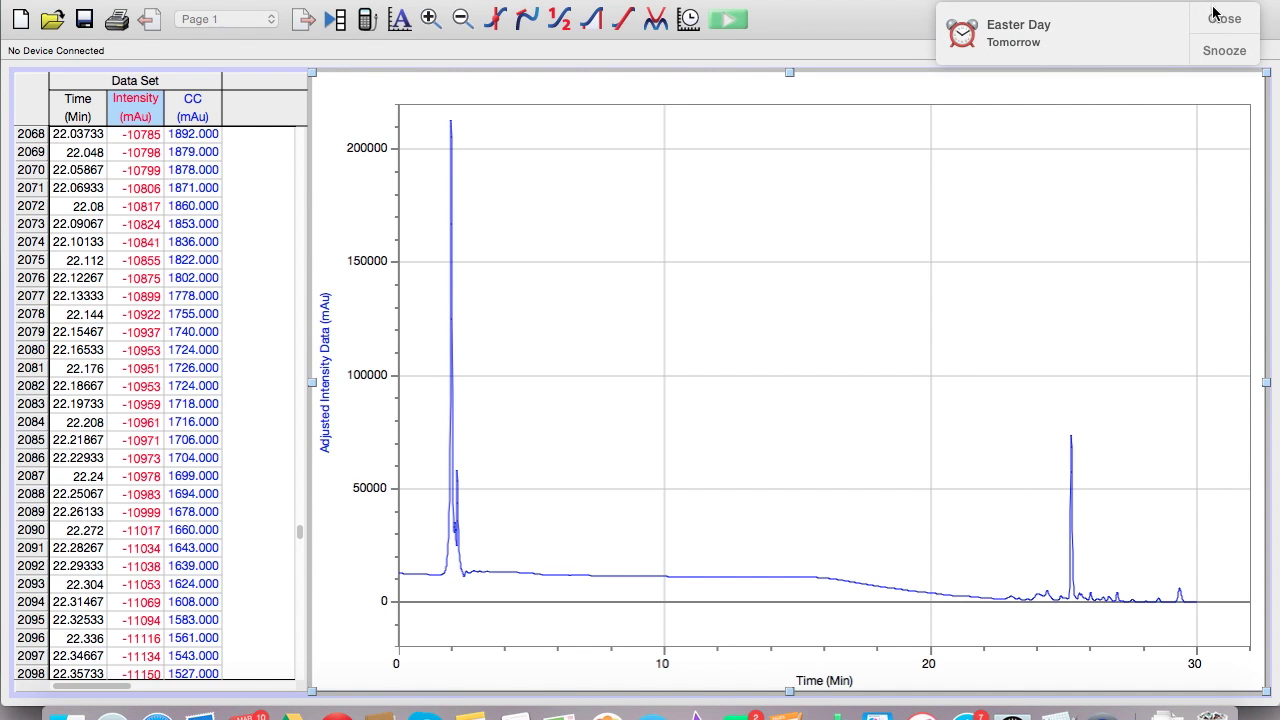
pyautogui.click(1222, 19)
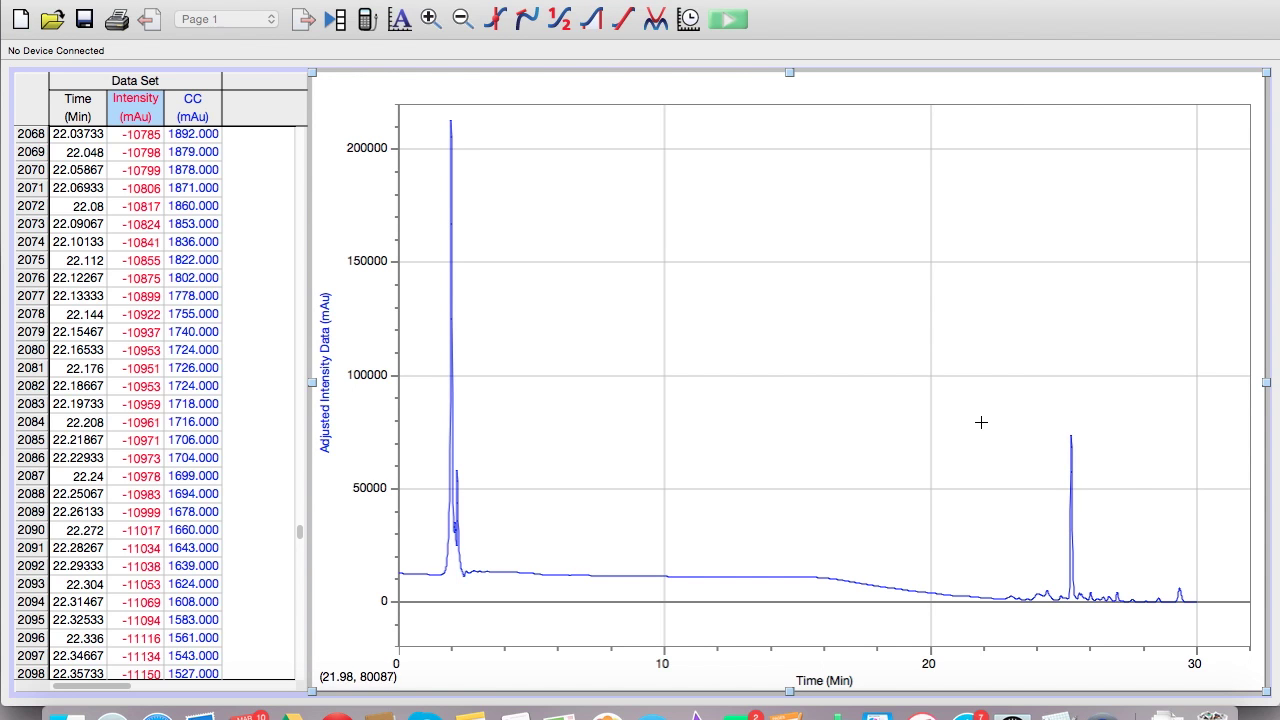
# Zoom the adjusted chromatogram to 22–30 Min and select the zoomed region for integration.
pyautogui.moveTo(981, 421); pyautogui.dragTo(1198, 609)
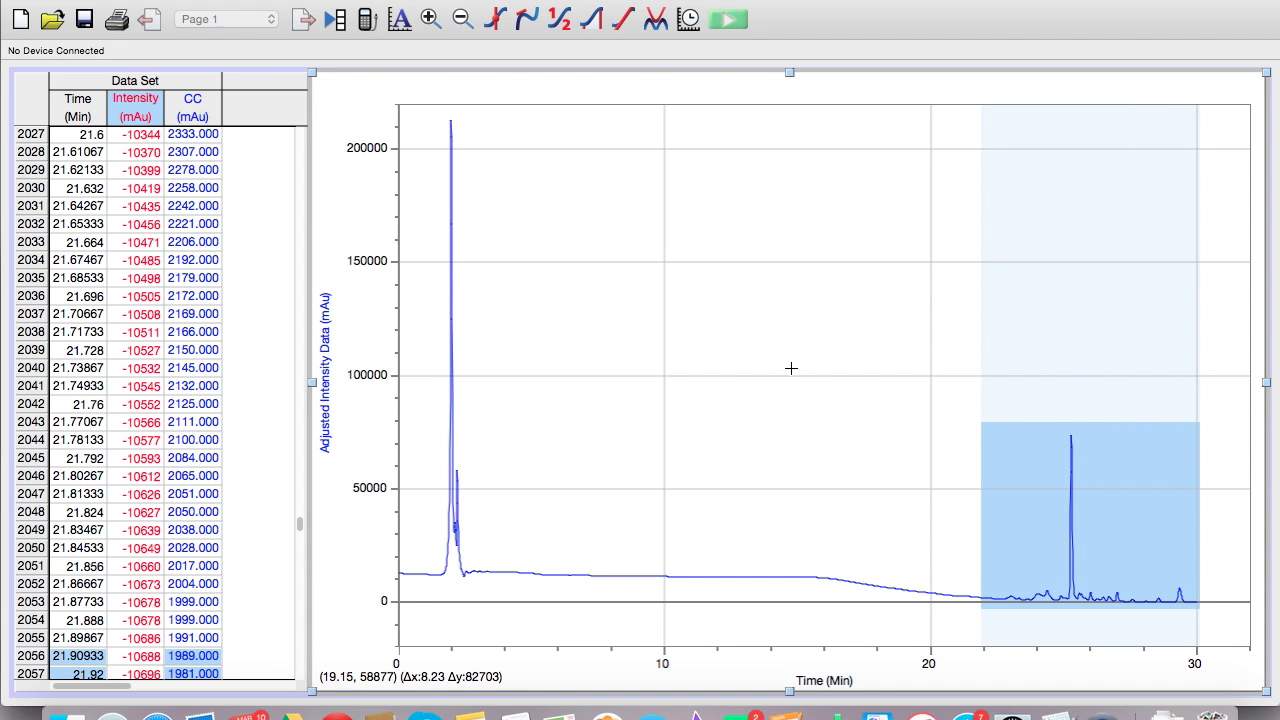
pyautogui.click(430, 19)
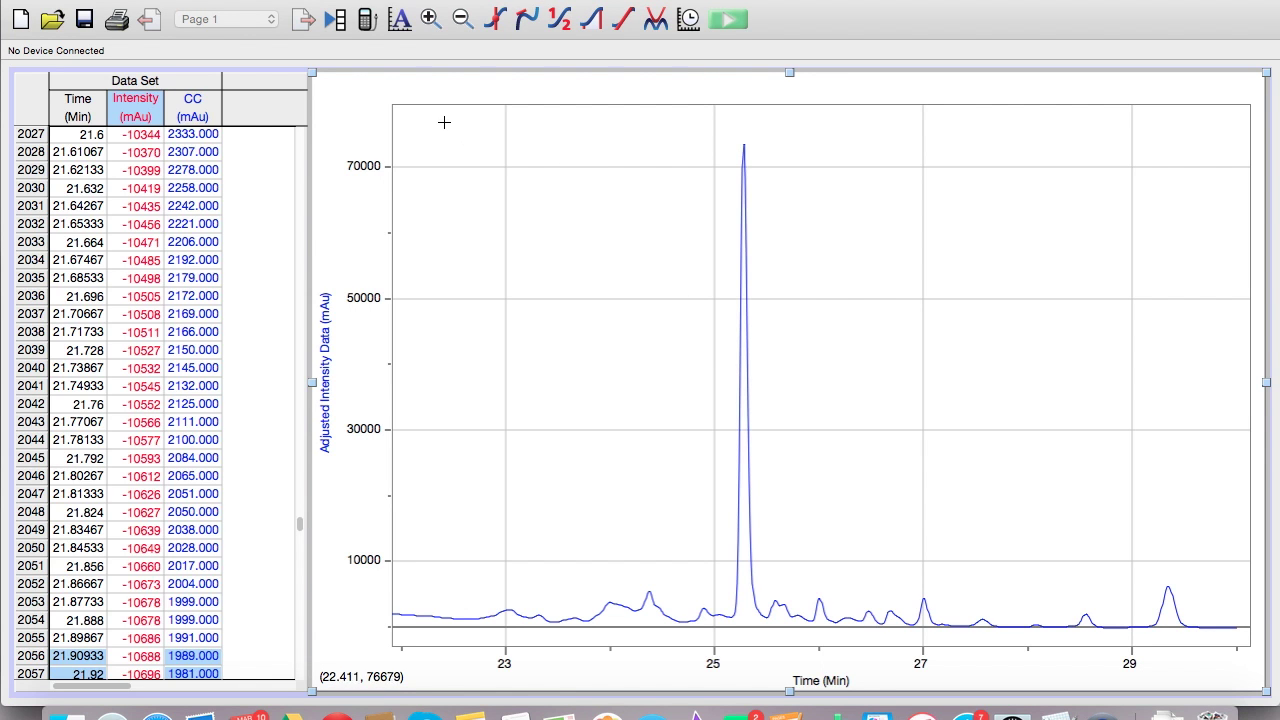
pyautogui.moveTo(440, 121); pyautogui.dragTo(1238, 632)
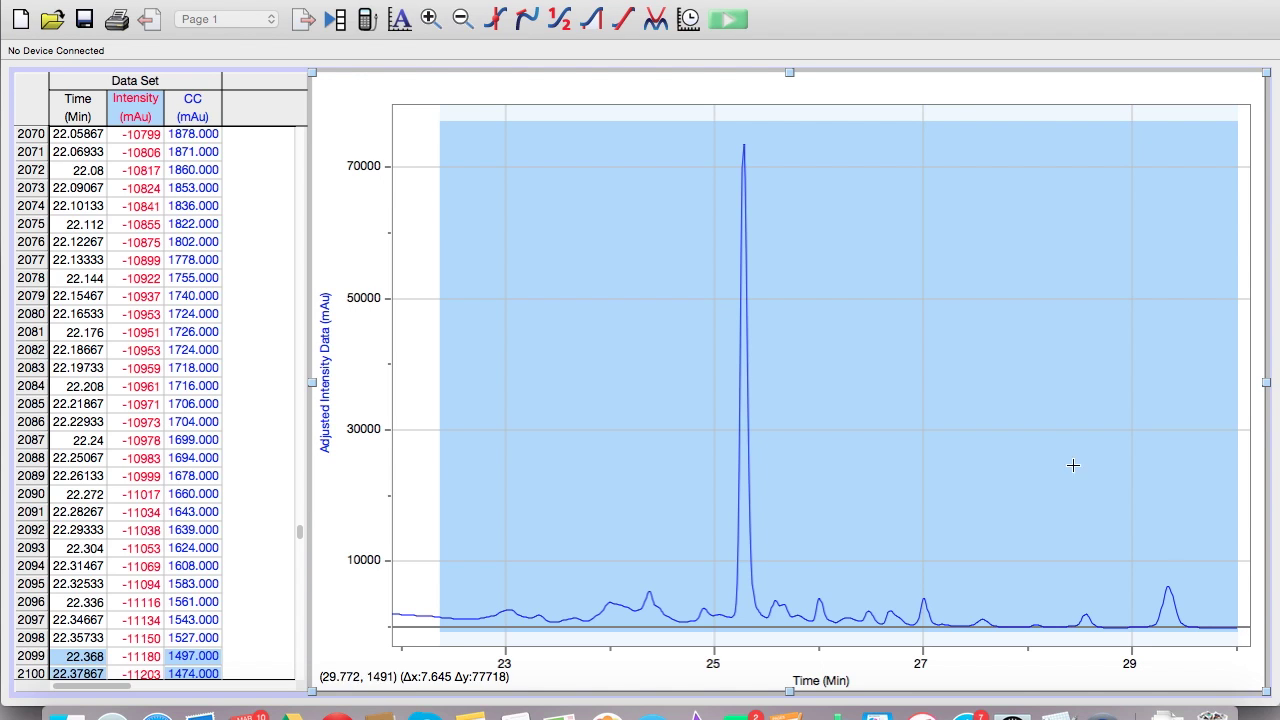
# Integrate the whole 22–30 min region to read 1.556E+04 Min*mAu, then remove that integral.
pyautogui.click(594, 21)
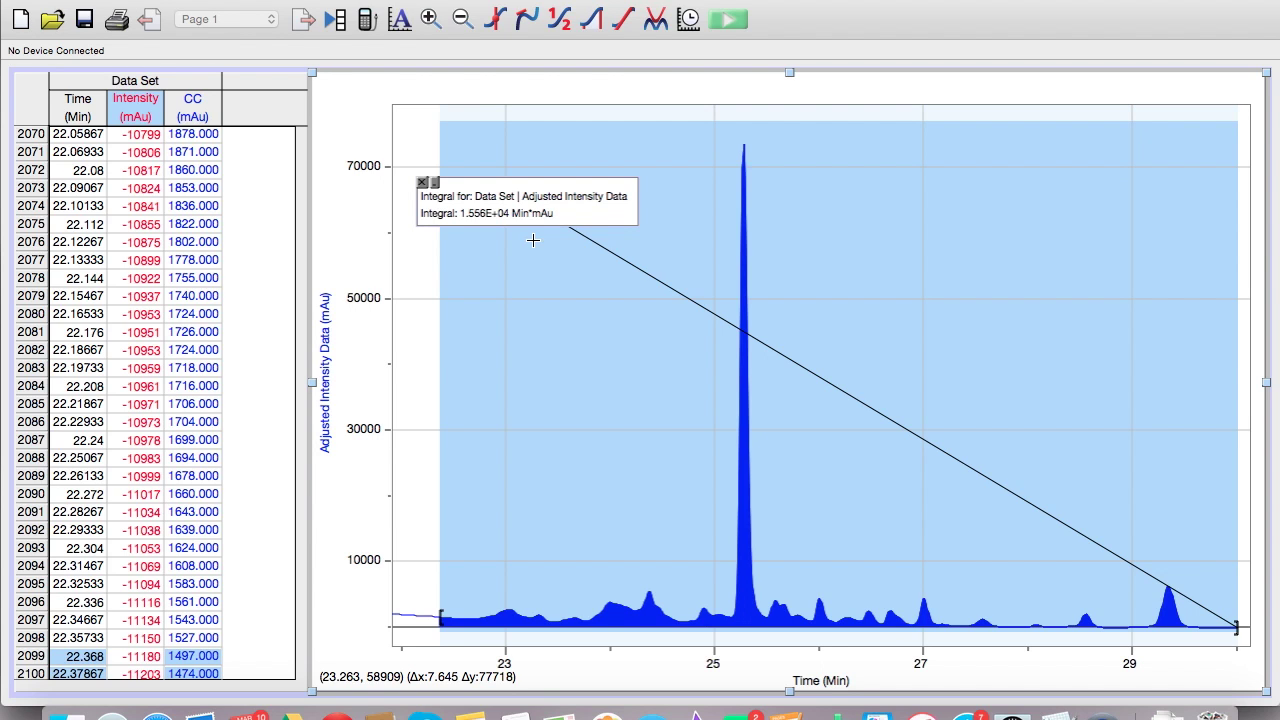
pyautogui.click(422, 184)
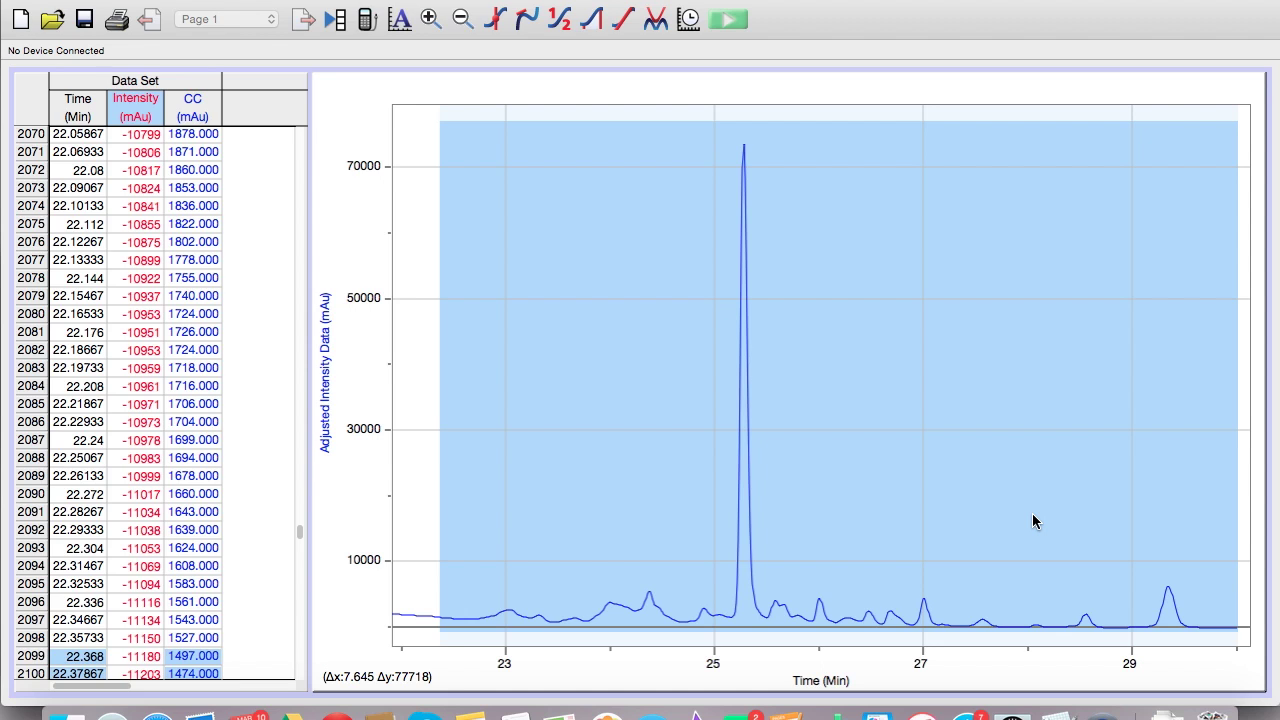
# Integrate only the 25.3 min peak, narrowing its left bound to read 6174 Min*mAu.
pyautogui.click(799, 245)
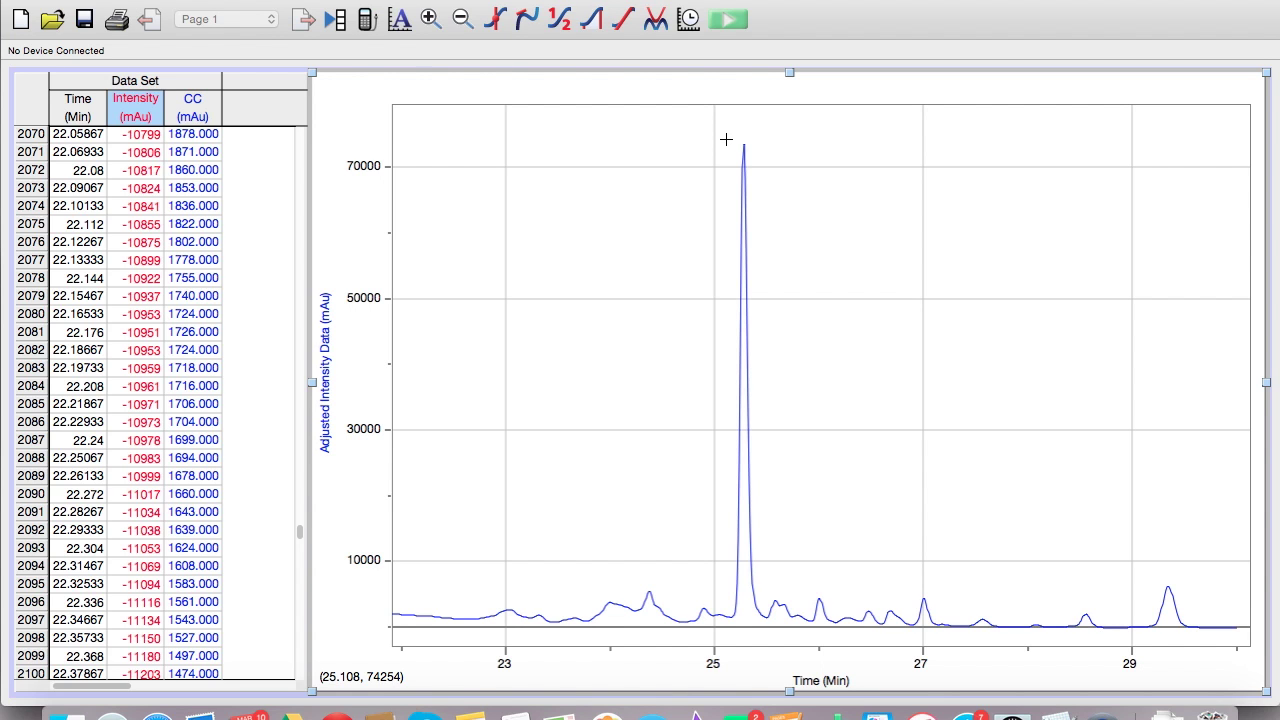
pyautogui.moveTo(726, 139); pyautogui.dragTo(765, 626)
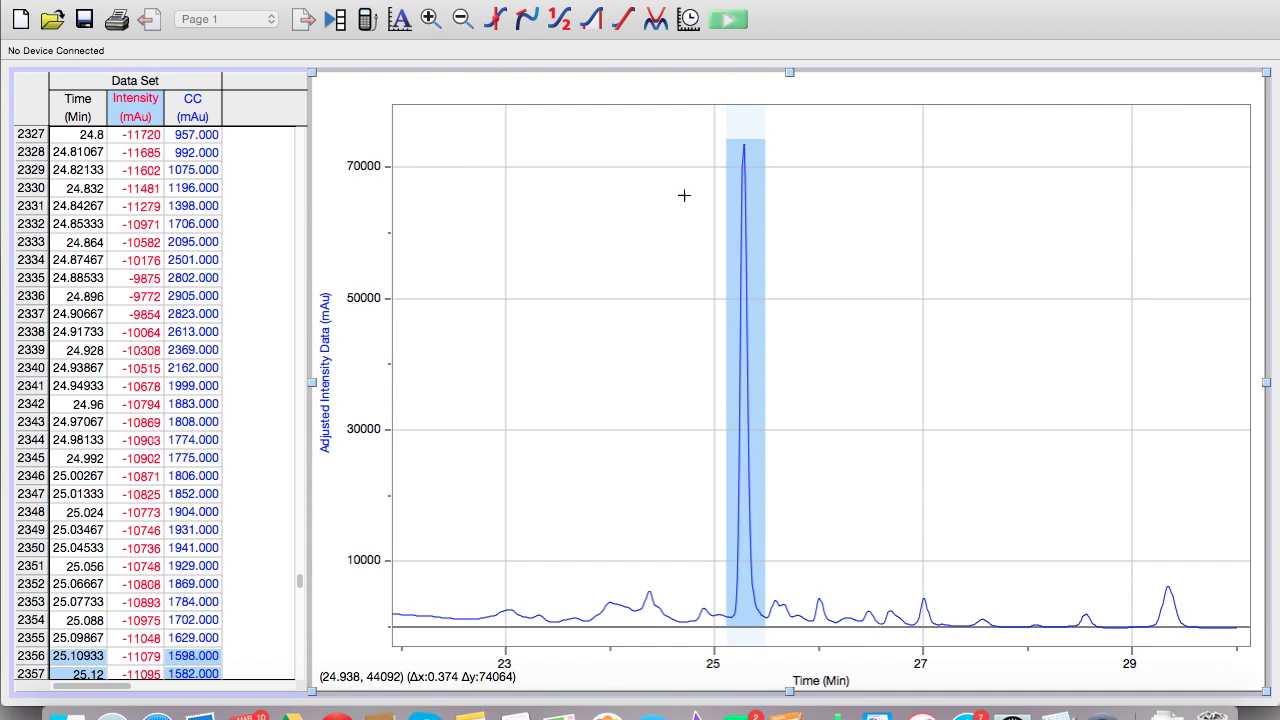
pyautogui.click(592, 26)
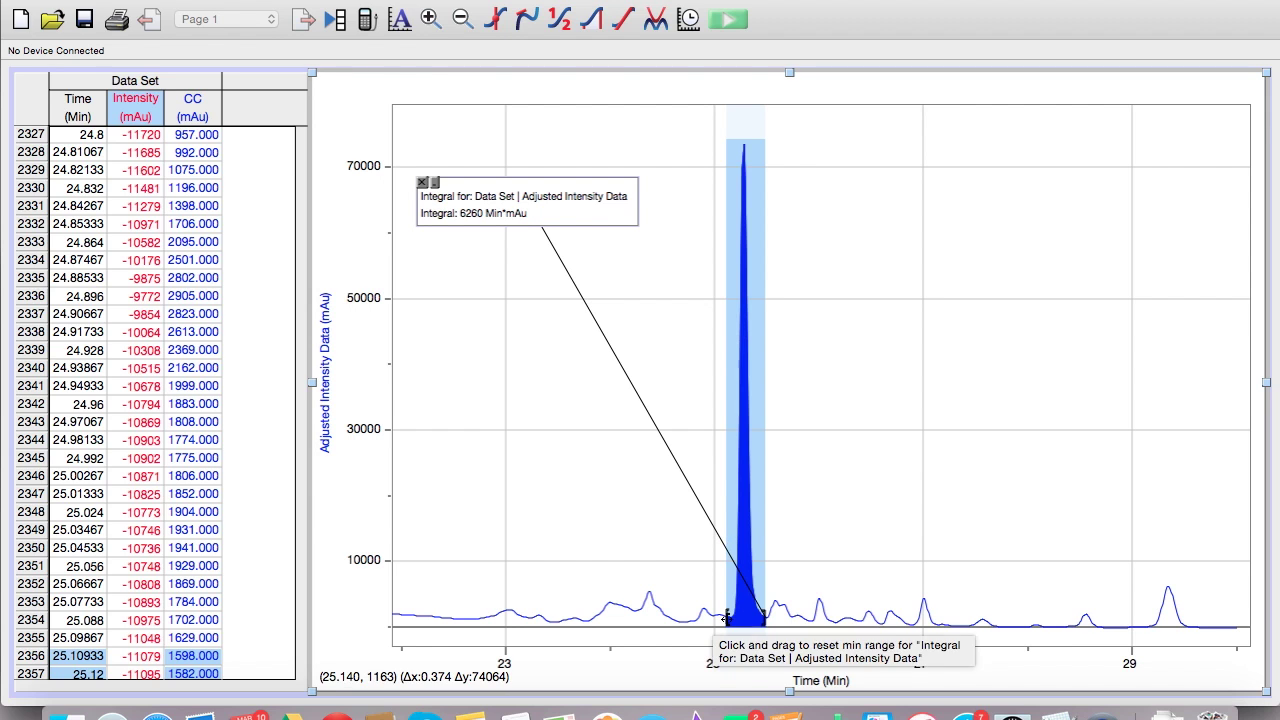
pyautogui.moveTo(727, 617); pyautogui.dragTo(730, 618)
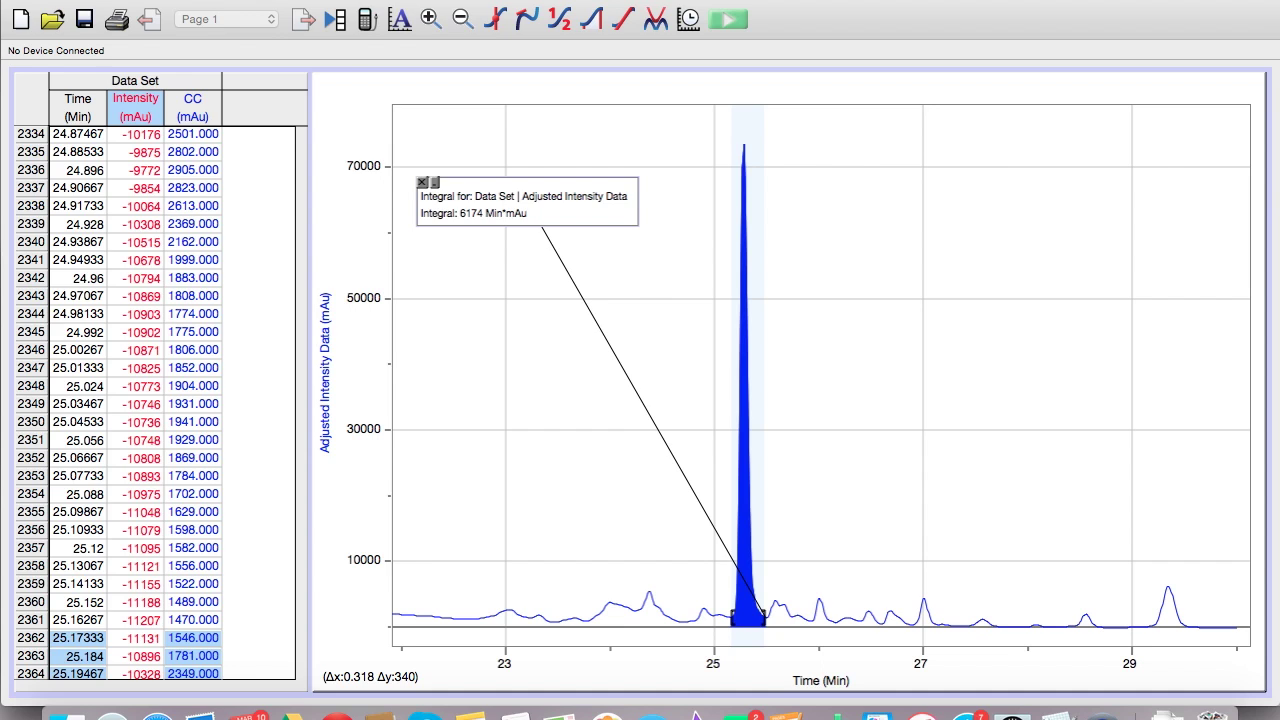
pyautogui.press('super+space')
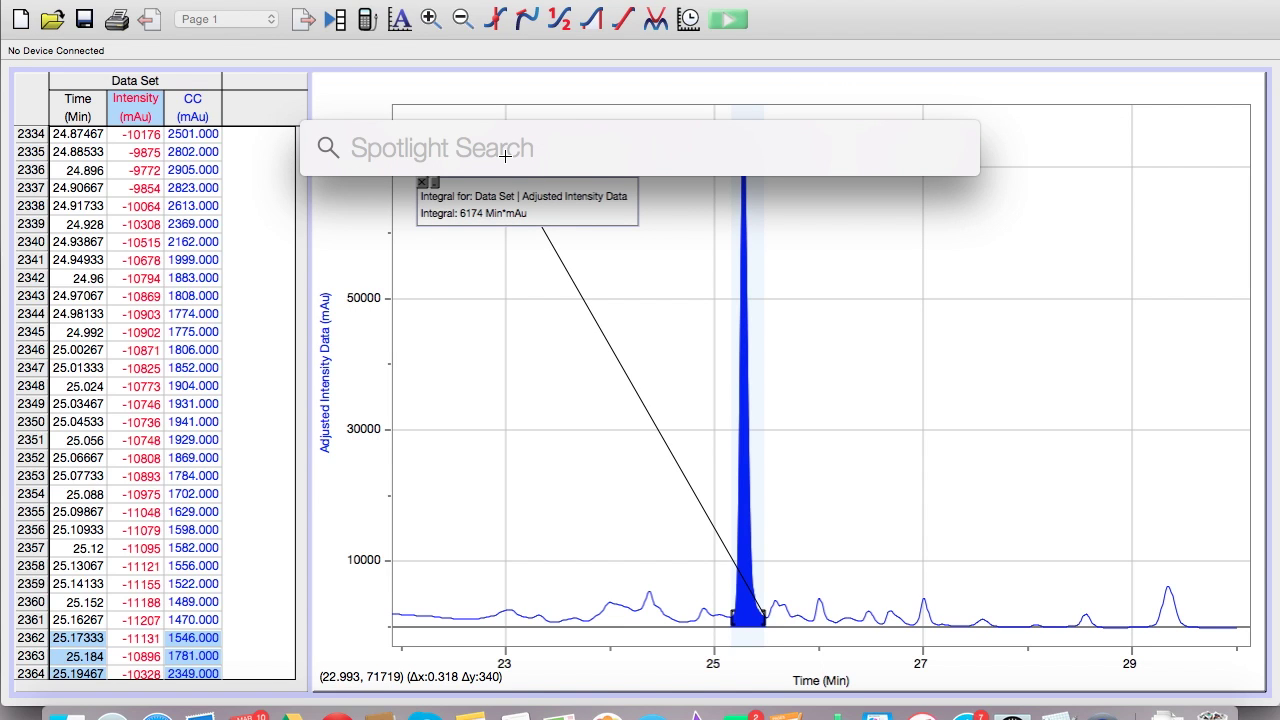
# Compute 6174/15560 = 0.3967866324 in Spotlight and return to the Logger Pro graph.
pyautogui.write('617')
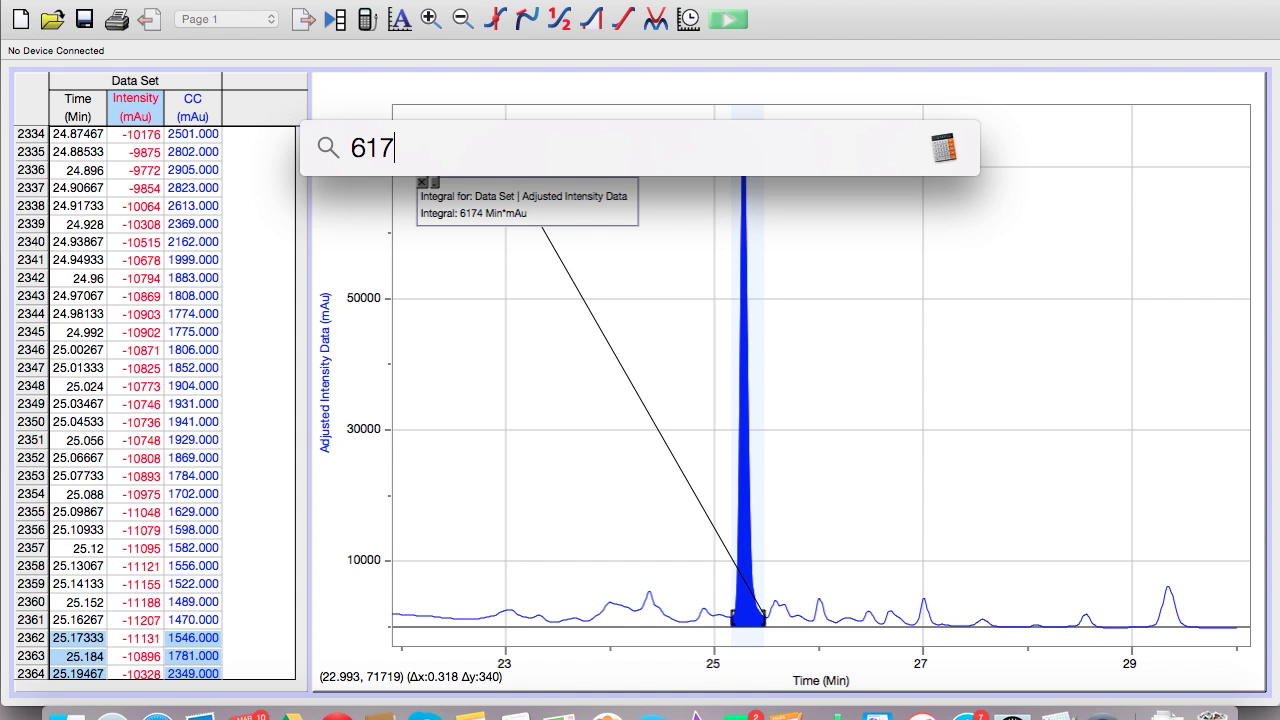
pyautogui.write('4/')
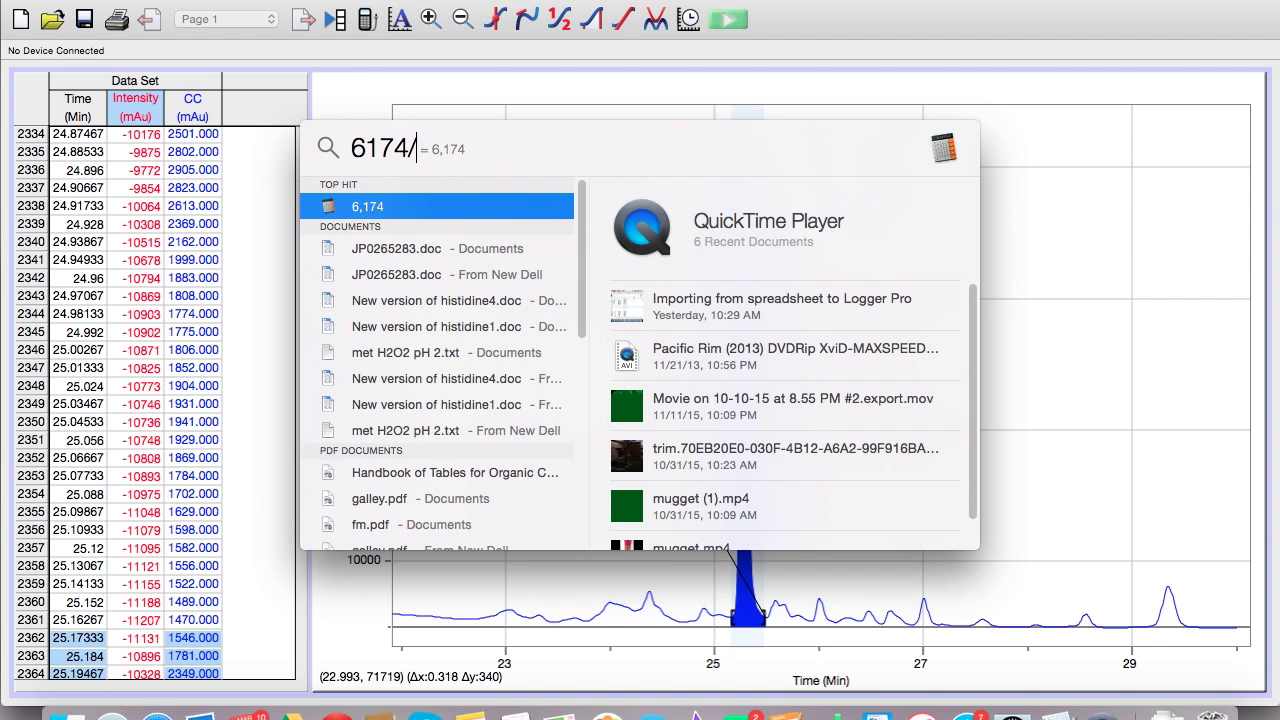
pyautogui.write('15')
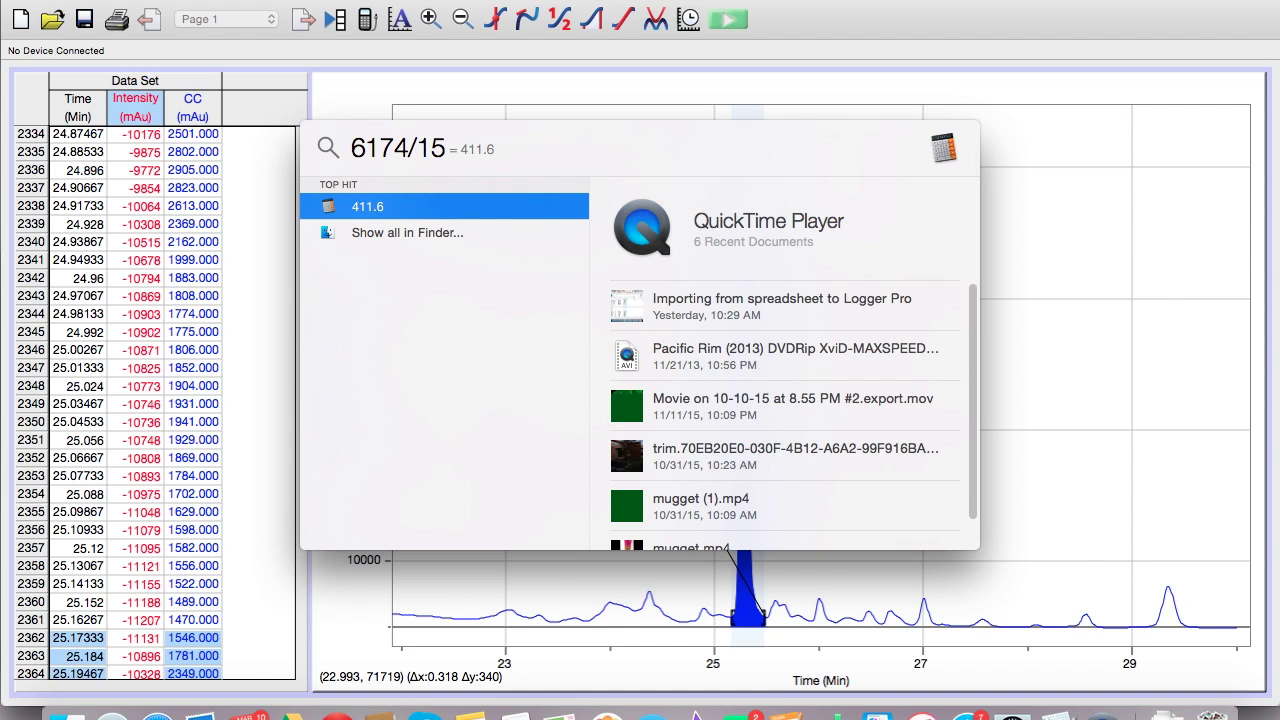
pyautogui.write('560')
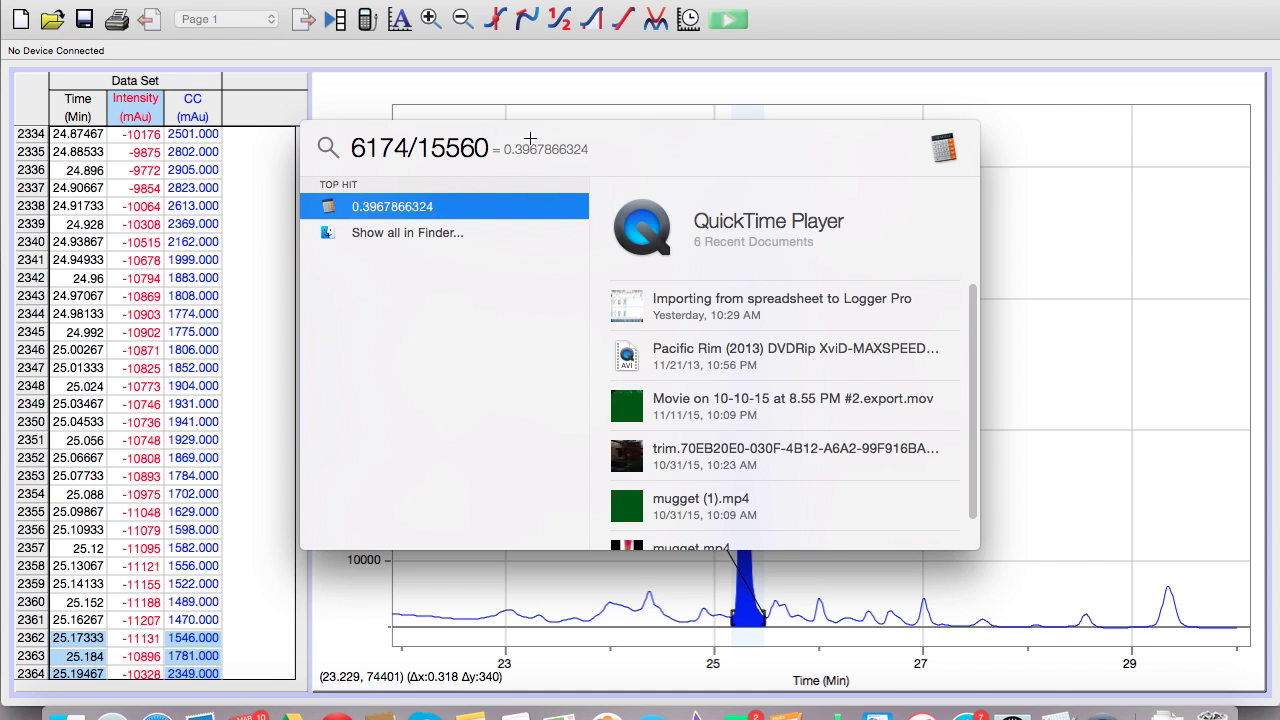
pyautogui.click(1023, 284)
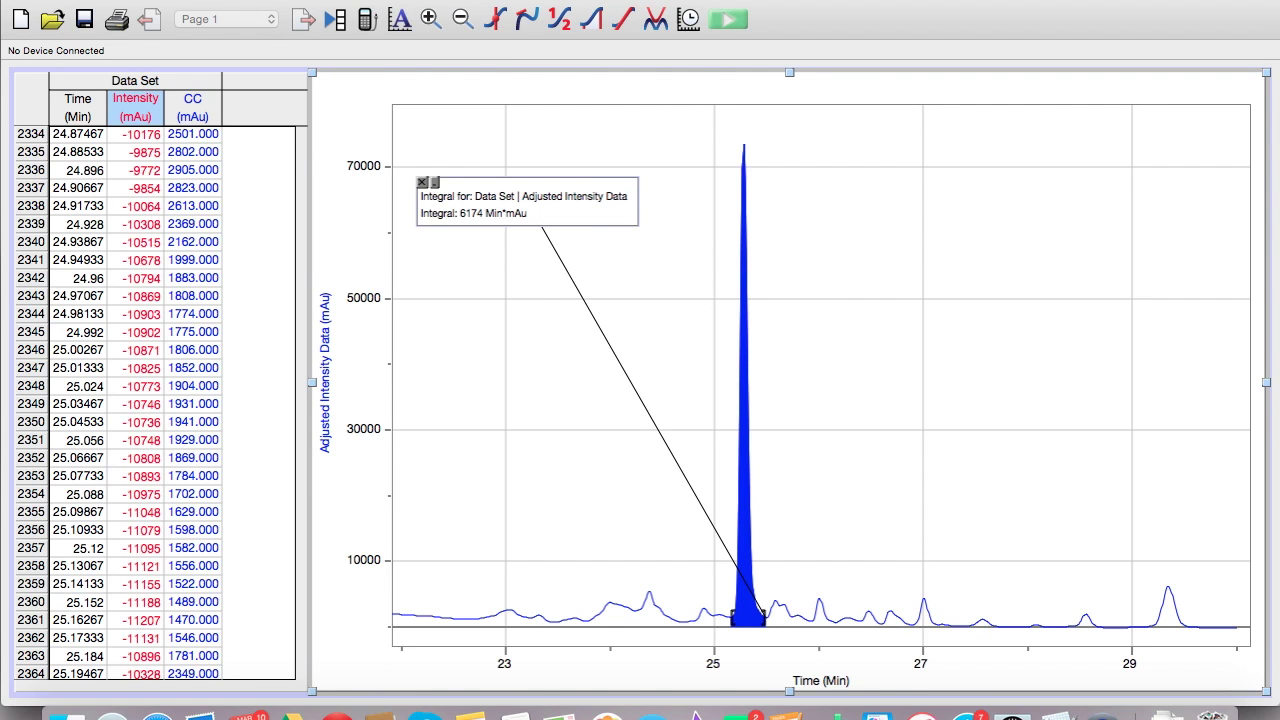
pyautogui.click(345, 0)
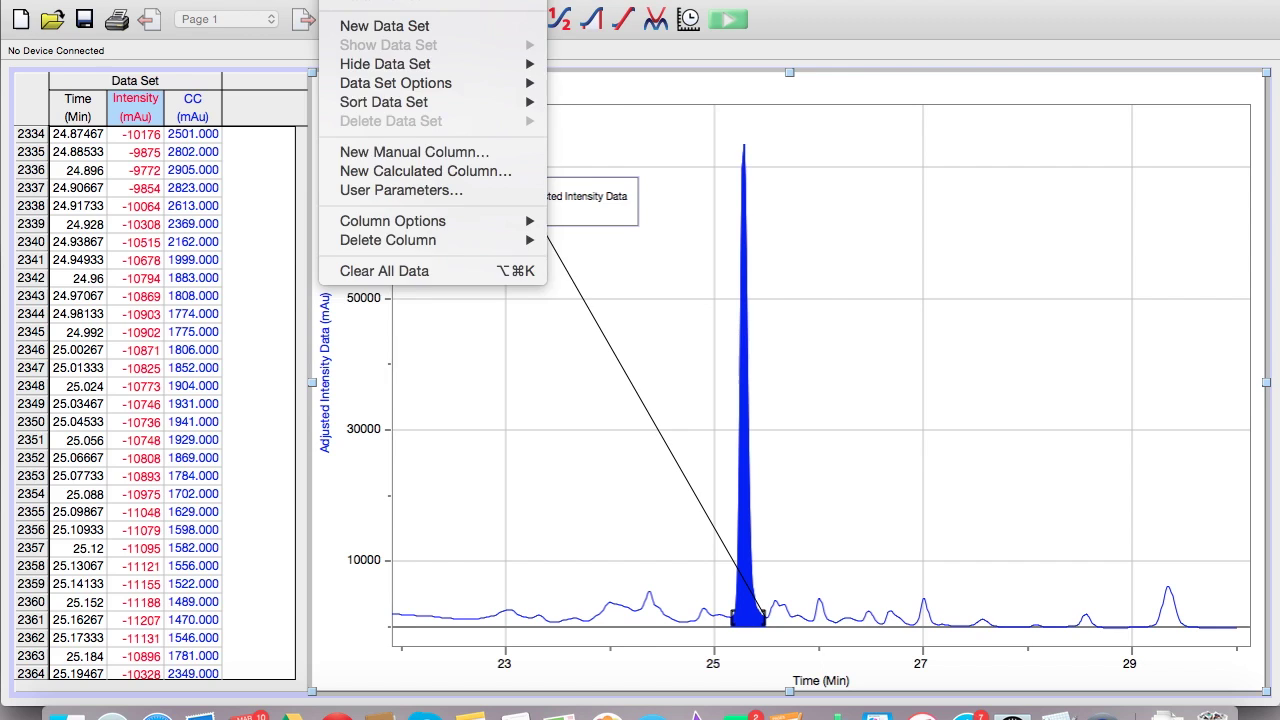
# Add a text annotation reading 40% and fit it snugly atop the 25.3 min peak.
pyautogui.moveTo(455, 0)
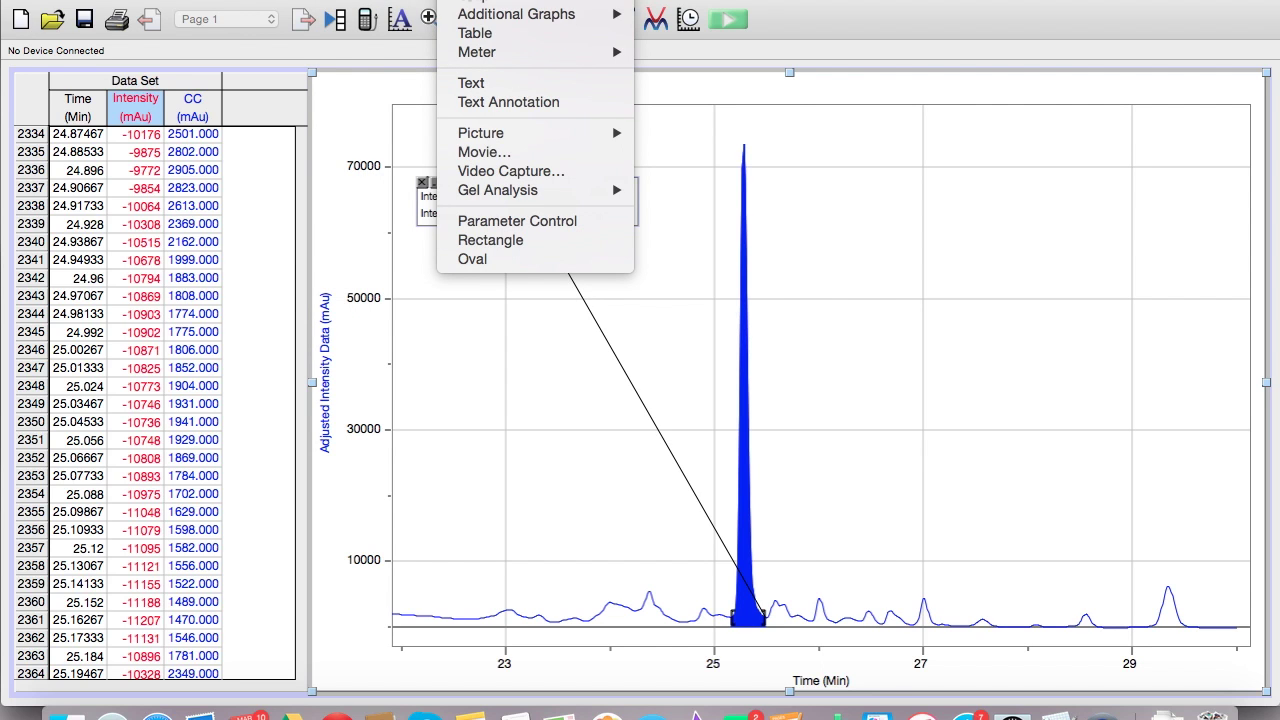
pyautogui.click(481, 84)
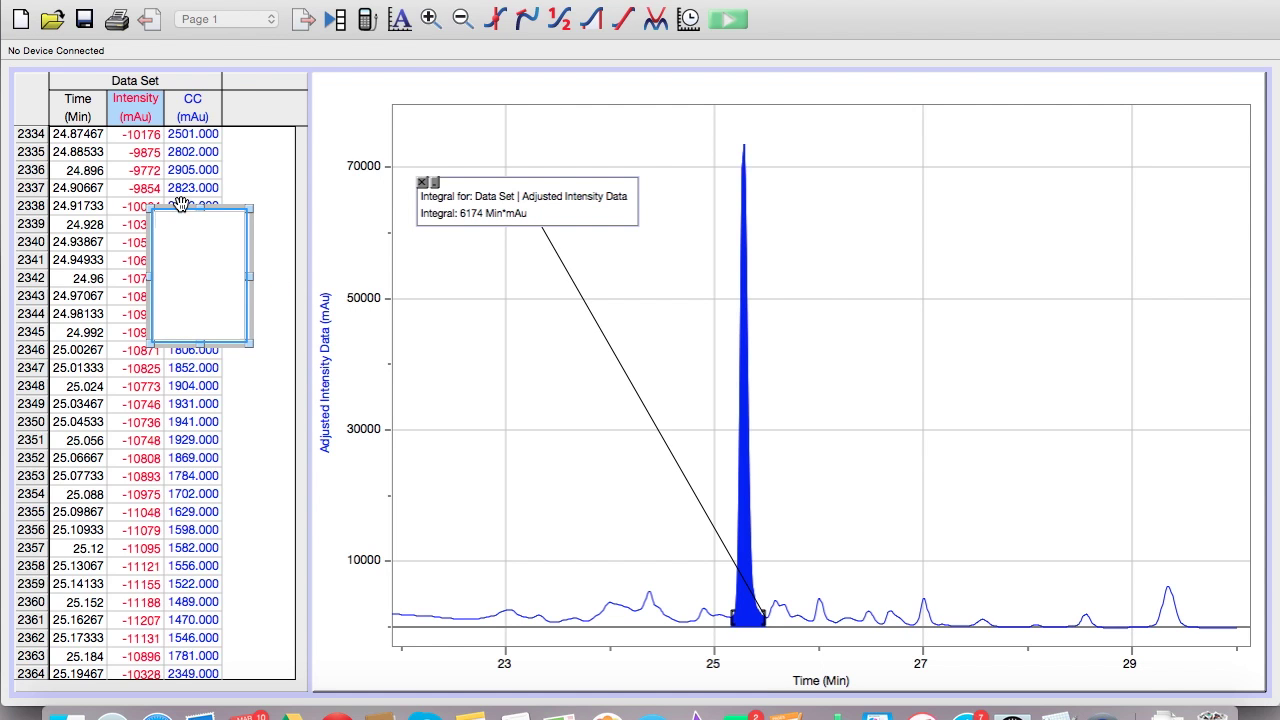
pyautogui.moveTo(181, 204); pyautogui.dragTo(808, 111)
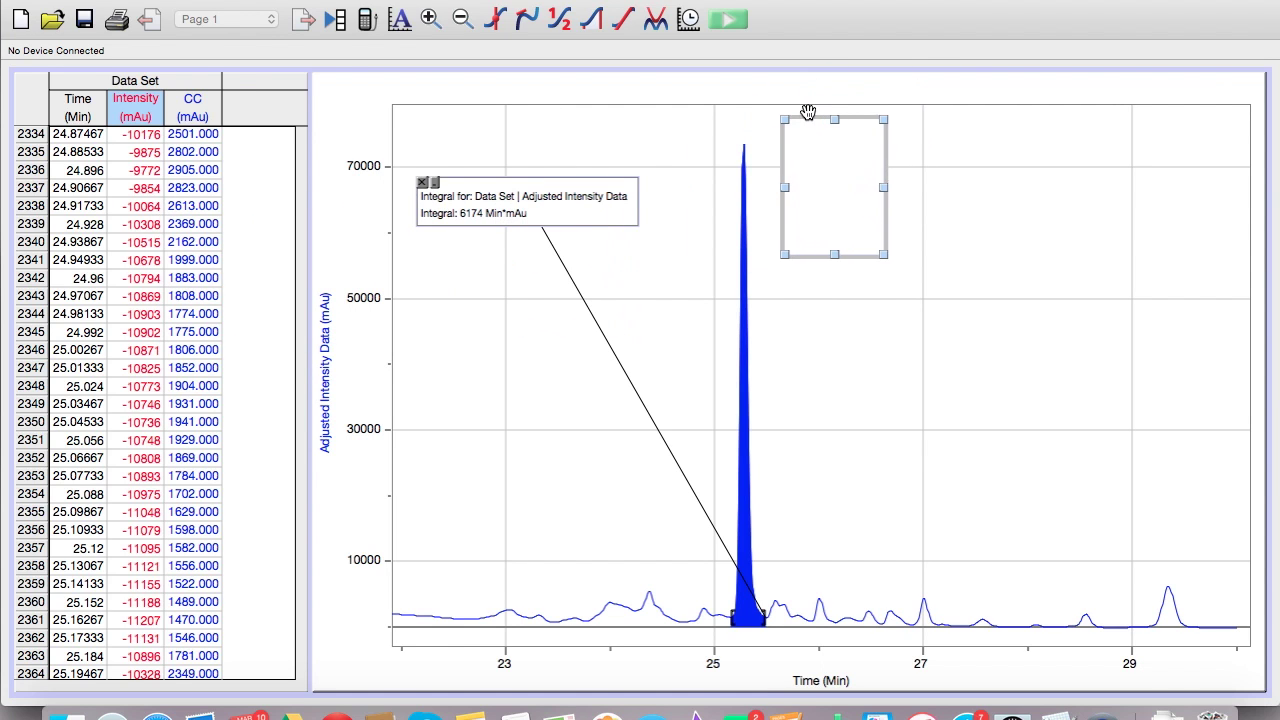
pyautogui.moveTo(866, 263); pyautogui.dragTo(831, 163)
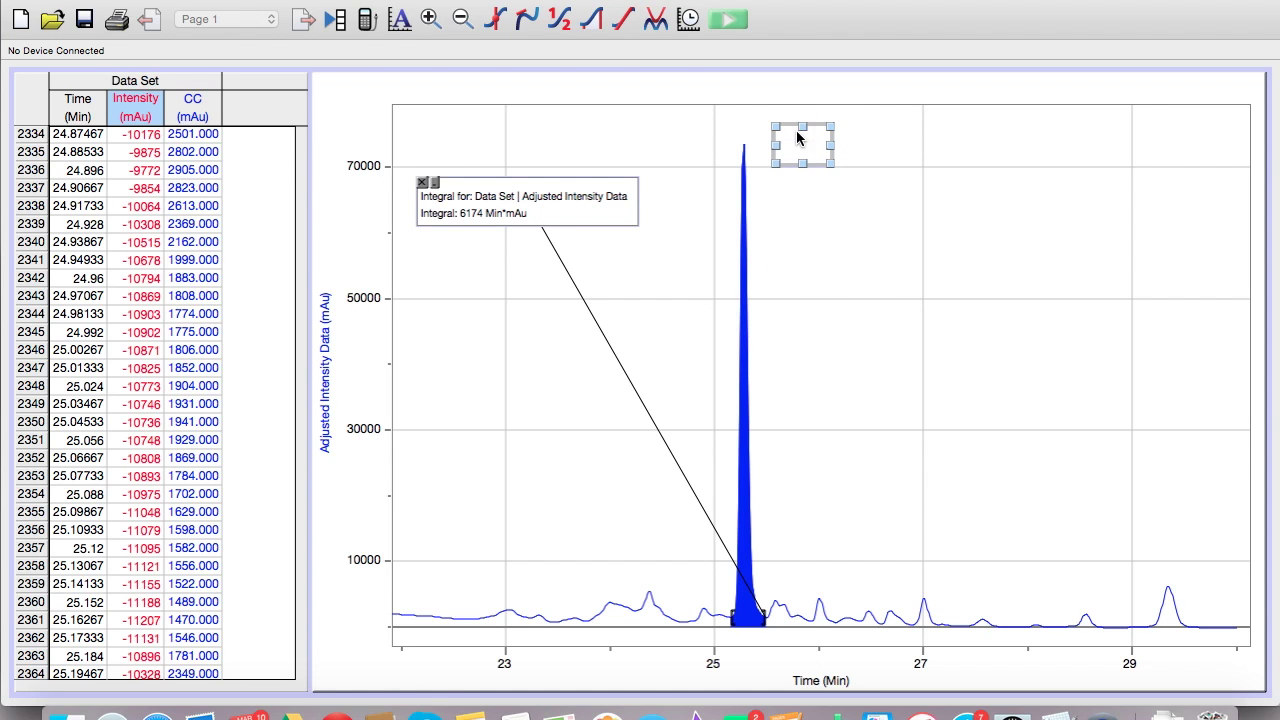
pyautogui.doubleClick(788, 141)
pyautogui.write('40%')
pyautogui.moveTo(787, 125); pyautogui.dragTo(742, 110)
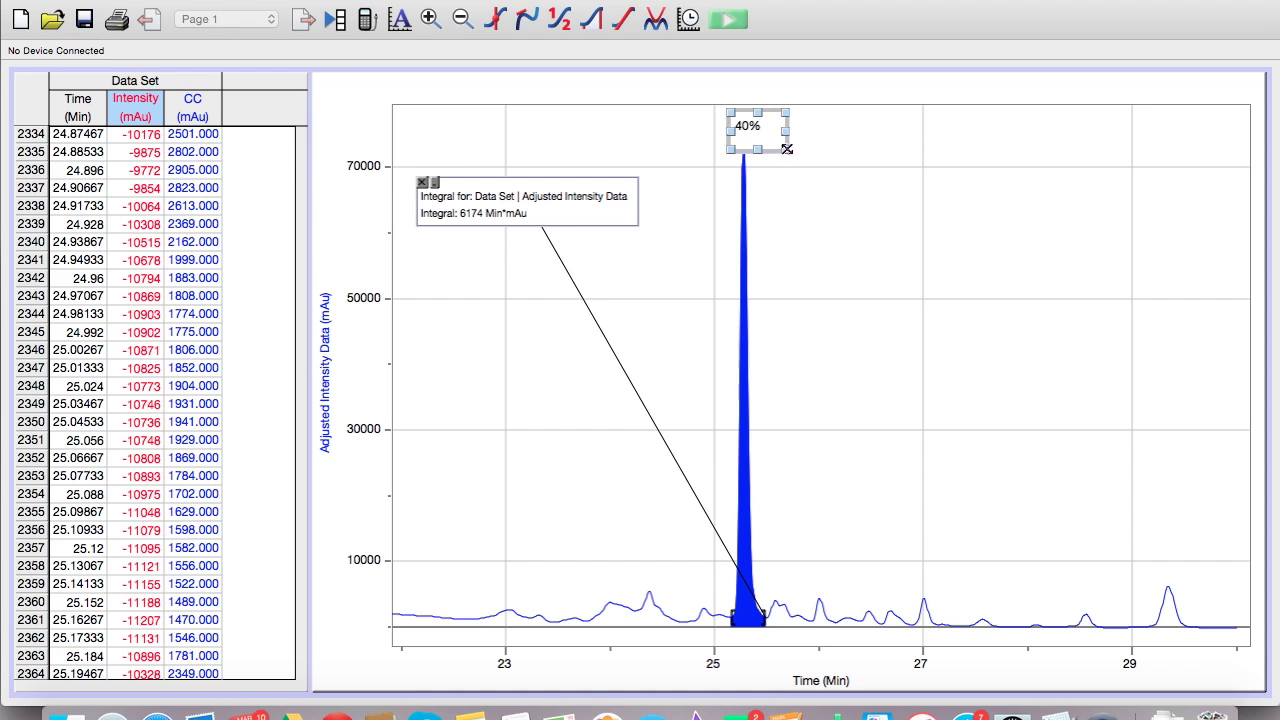
pyautogui.moveTo(785, 152); pyautogui.dragTo(772, 141)
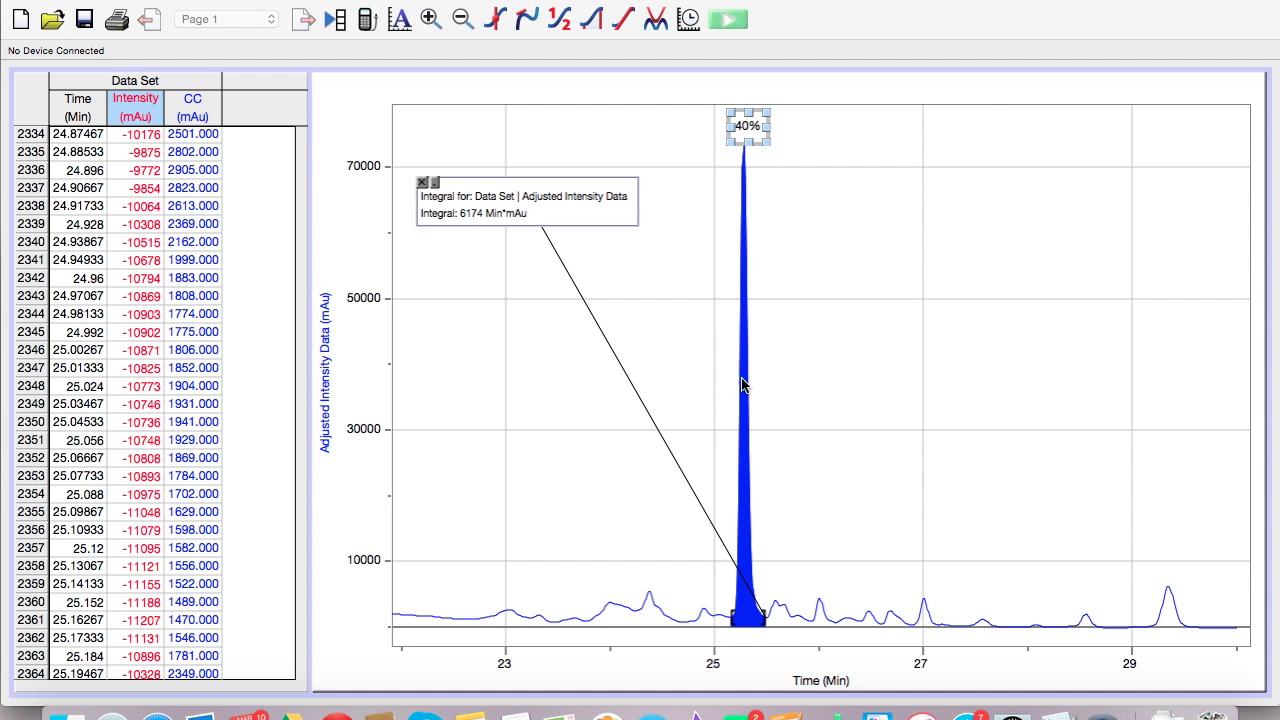
# Integrate the 29.3 min peak, compute 817.9/15560, and place a 5% label on it.
pyautogui.moveTo(1148, 600); pyautogui.dragTo(1190, 600)
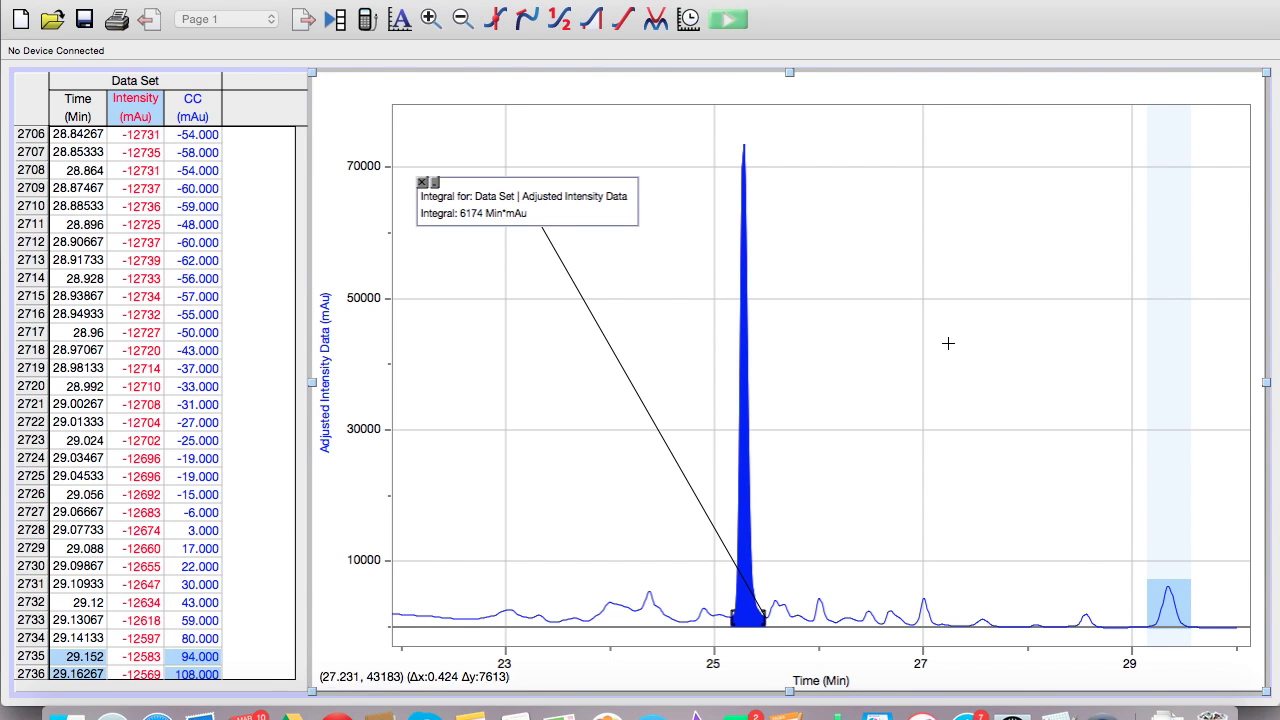
pyautogui.click(558, 19)
pyautogui.press('super+space')
pyautogui.write('817.9/15560')
pyautogui.press('Escape')
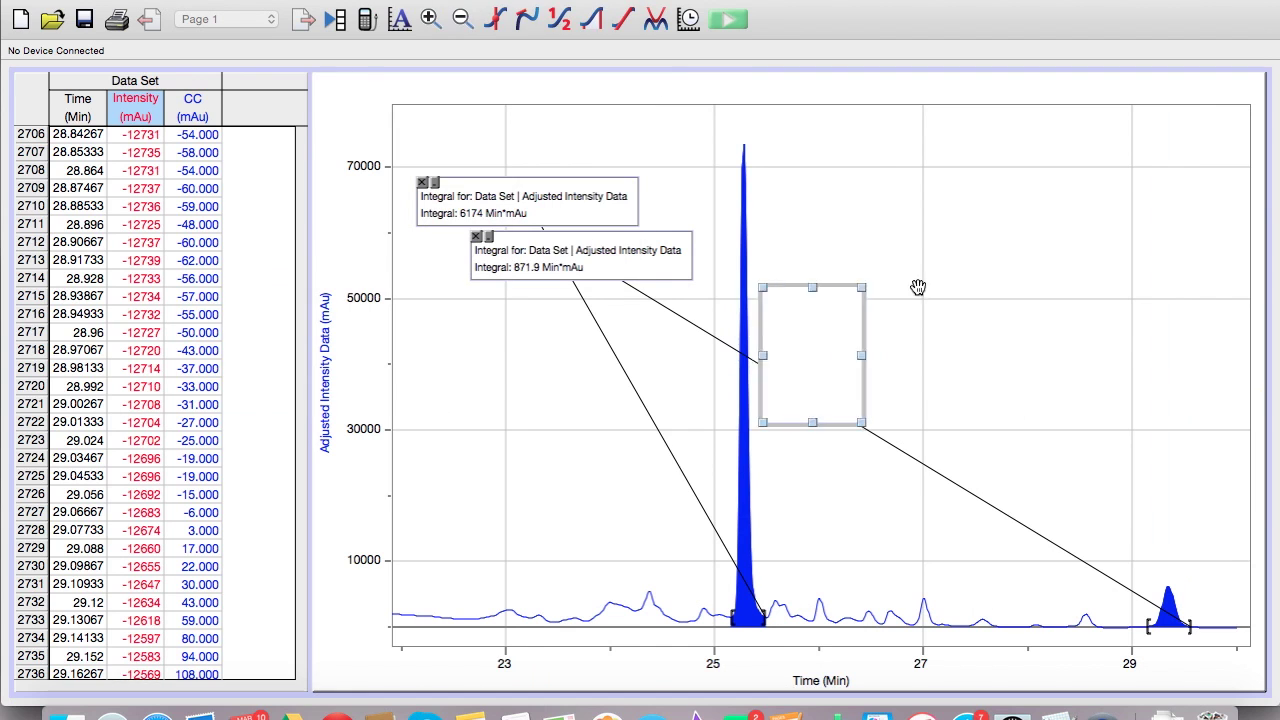
pyautogui.moveTo(837, 283)
pyautogui.mouseDown()
pyautogui.moveTo(1149, 463)
pyautogui.moveTo(1139, 425)
pyautogui.moveTo(1194, 486)
pyautogui.moveTo(380, 134)
pyautogui.moveTo(630, 117)
pyautogui.moveTo(772, 131)
pyautogui.mouseUp()
pyautogui.click(440, 2)
pyautogui.click(490, 103)
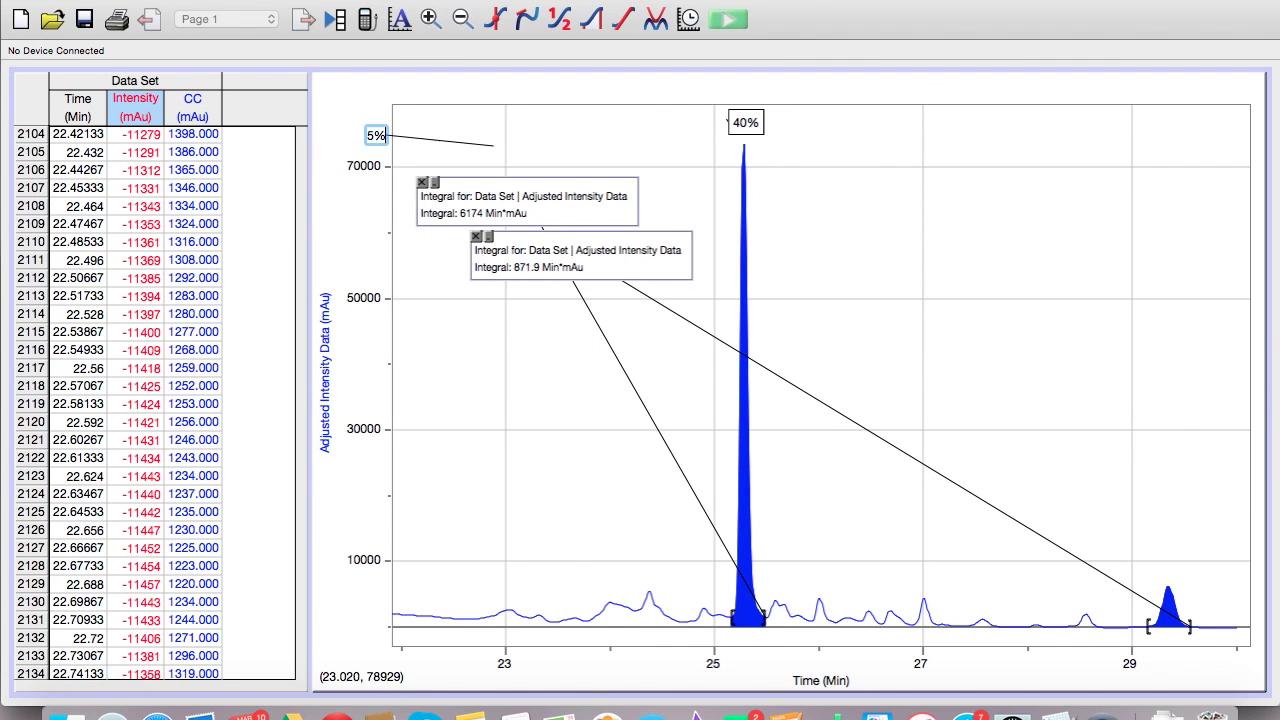
pyautogui.moveTo(371, 129)
pyautogui.mouseDown()
pyautogui.moveTo(1166, 491)
pyautogui.moveTo(1163, 562)
pyautogui.mouseUp()
# Integrate the 28.6 min peak and add a text annotation for its 1.4% share.
pyautogui.moveTo(1067, 601); pyautogui.dragTo(1102, 603)
pyautogui.press('super+i')
pyautogui.press('super+space')
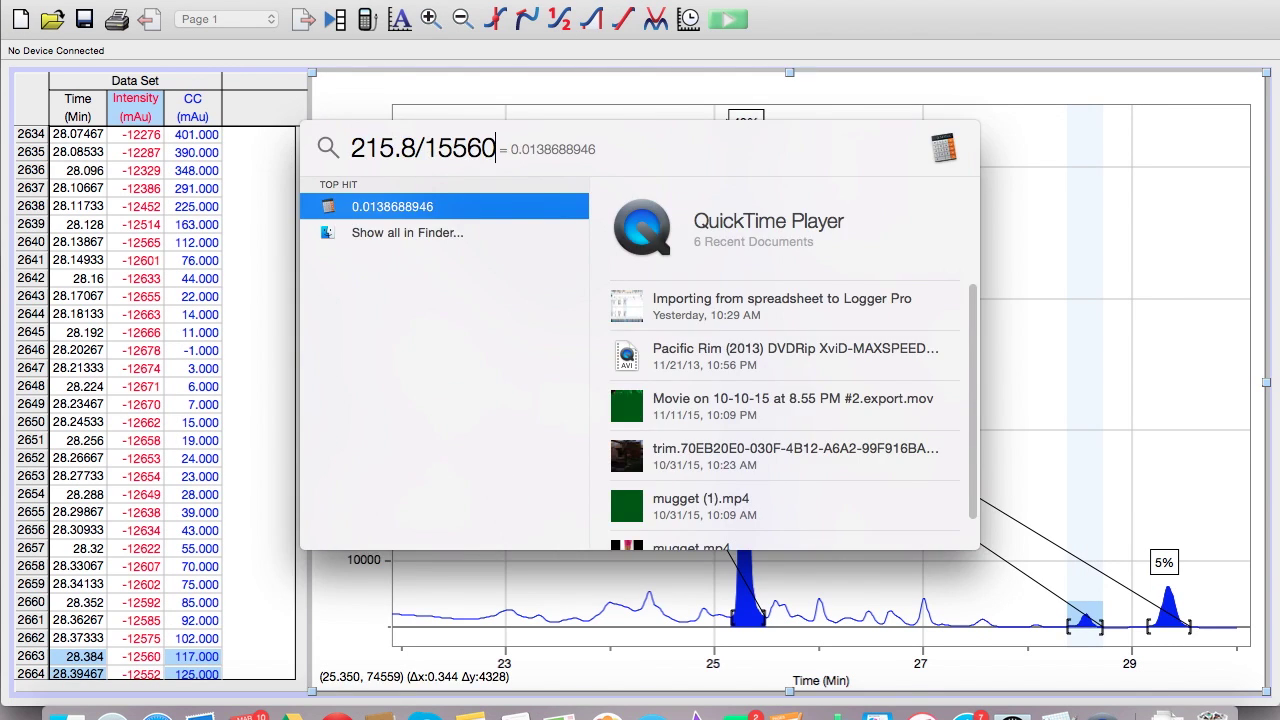
pyautogui.press('Escape')
pyautogui.click(530, 291)
pyautogui.click(488, 103)
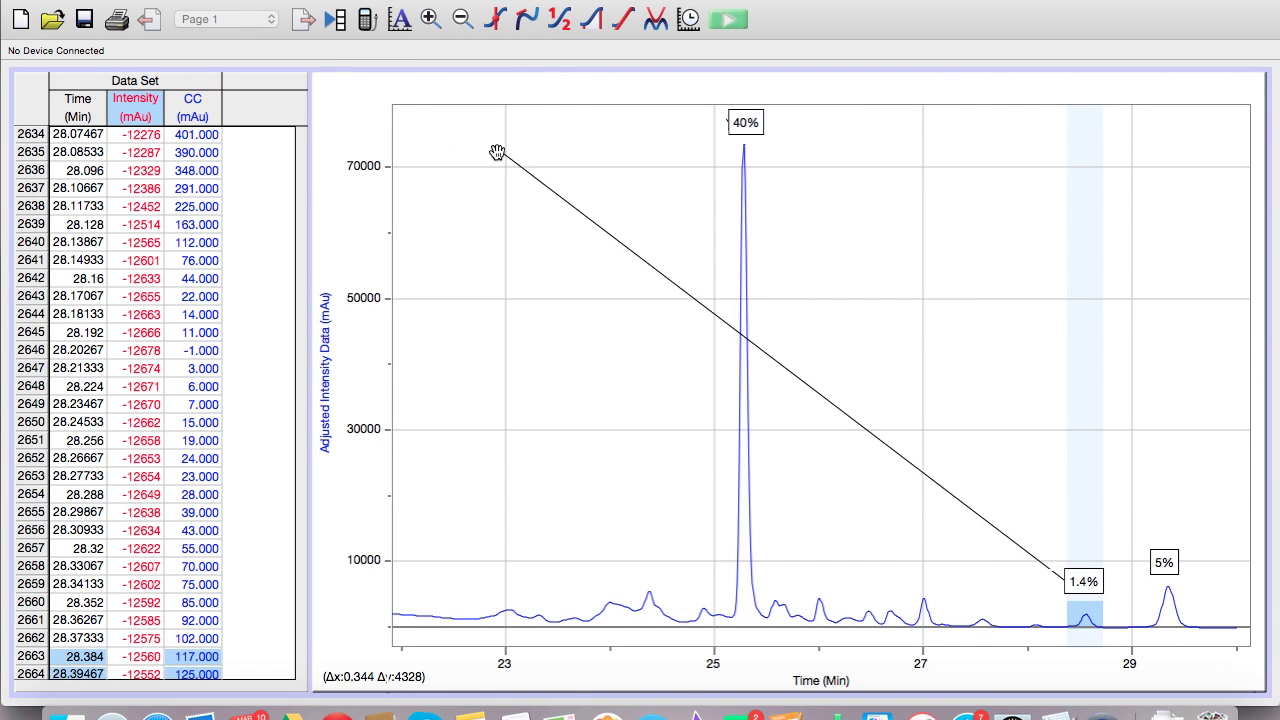
# Label the 27.6 min peak 1.0%, adjusting the 5% and 1.0% labels onto their peaks.
pyautogui.moveTo(970, 600); pyautogui.dragTo(998, 604)
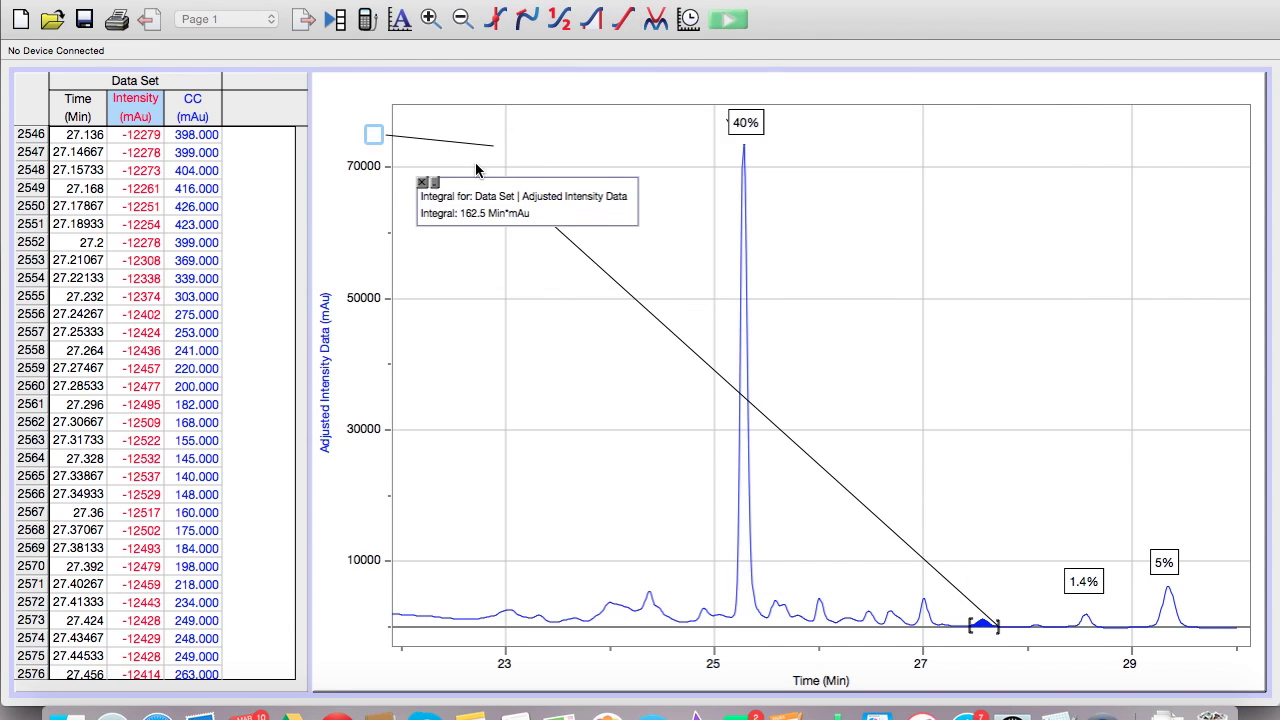
pyautogui.press('super+space')
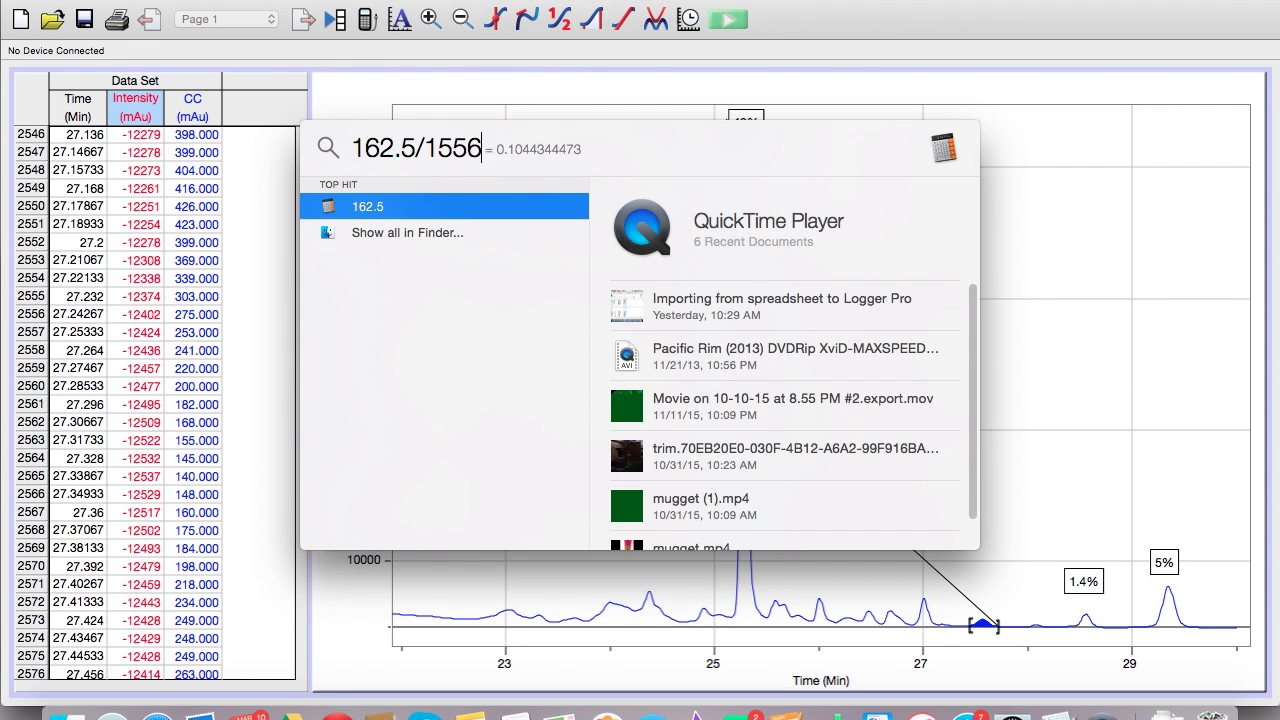
pyautogui.press('Escape')
pyautogui.write('1.0%')
pyautogui.moveTo(371, 134)
pyautogui.mouseDown()
pyautogui.moveTo(987, 590)
pyautogui.moveTo(387, 503)
pyautogui.mouseUp()
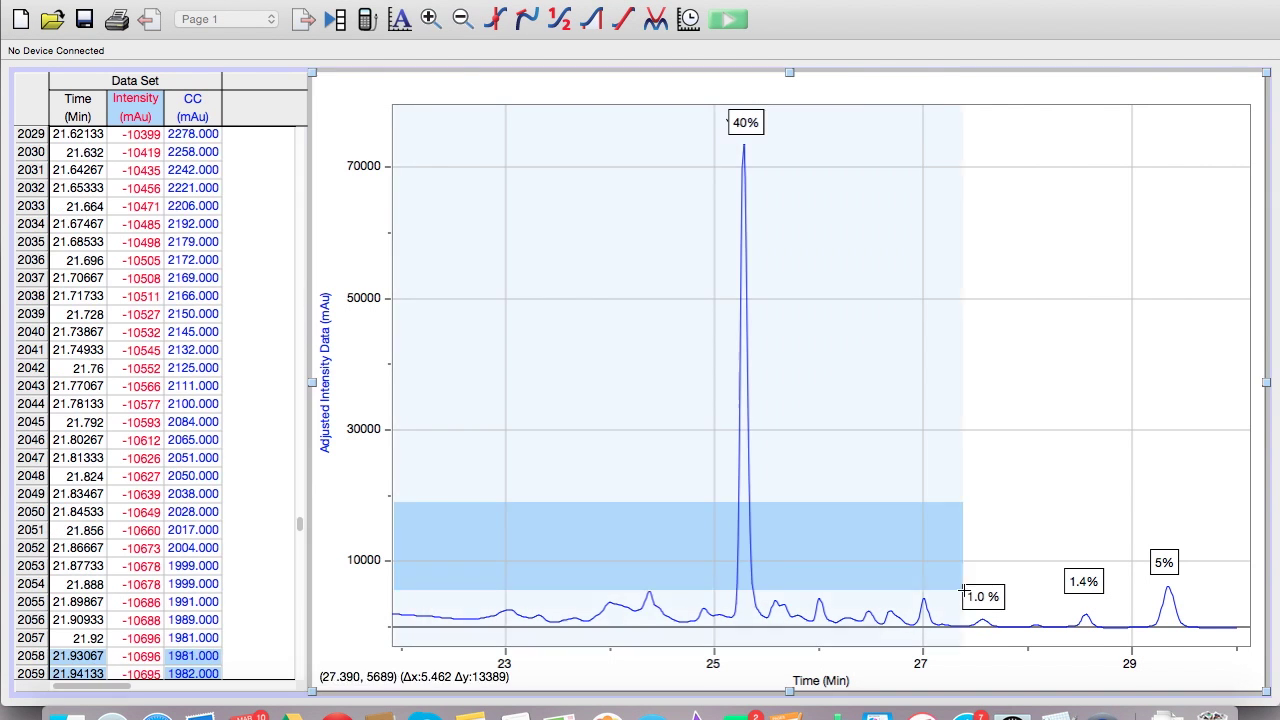
pyautogui.moveTo(1172, 565); pyautogui.dragTo(1172, 421)
pyautogui.moveTo(985, 503)
pyautogui.mouseDown()
pyautogui.moveTo(985, 551)
pyautogui.moveTo(1052, 587)
pyautogui.mouseUp()
# Integrate the 28.1 min peak, compute 34.6/15560, and place a 0.2% label beside it.
pyautogui.click(603, 18)
pyautogui.press('super+space')
pyautogui.write('34.6/15560')
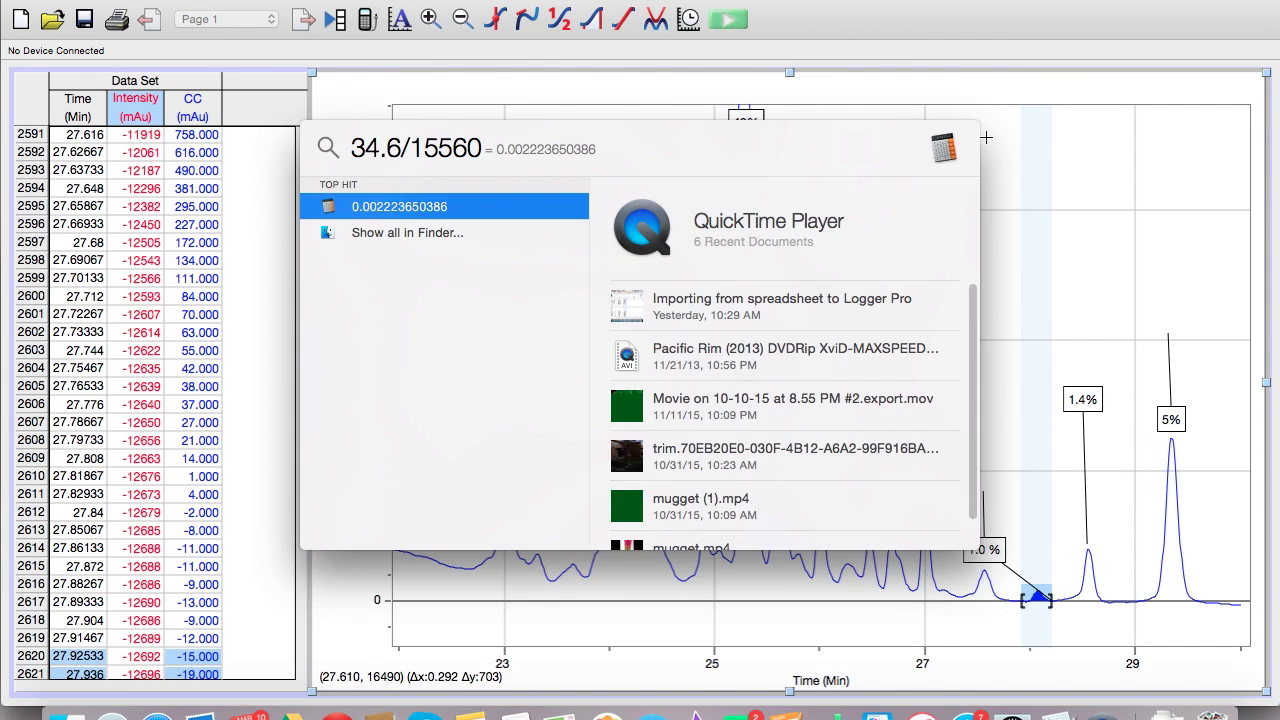
pyautogui.press('Escape')
pyautogui.write('0.2%')
pyautogui.moveTo(371, 134)
pyautogui.mouseDown()
pyautogui.moveTo(940, 497)
pyautogui.moveTo(1056, 586)
pyautogui.mouseUp()
# Label the 27.0 min peak 2.8% and clear its integral readout.
pyautogui.moveTo(907, 476); pyautogui.dragTo(938, 597)
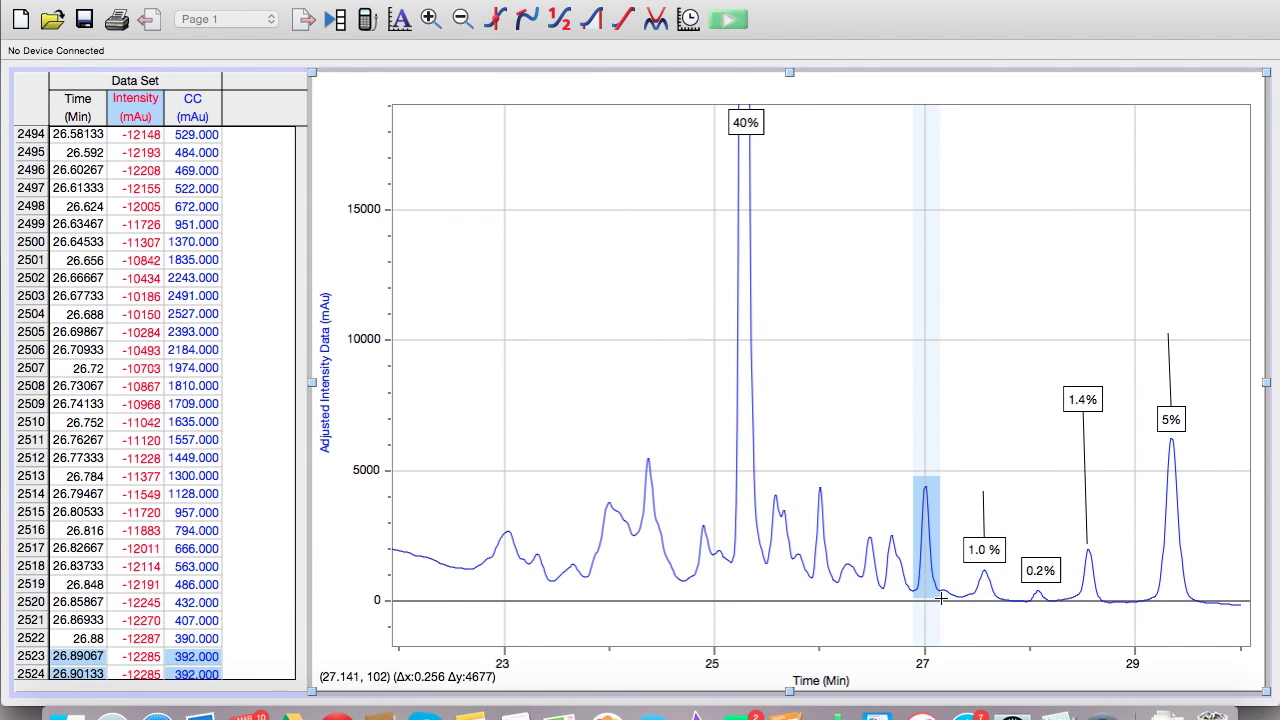
pyautogui.press('super+space')
pyautogui.press('Escape')
pyautogui.write('2.8%')
pyautogui.moveTo(371, 134)
pyautogui.mouseDown()
pyautogui.moveTo(849, 386)
pyautogui.moveTo(925, 466)
pyautogui.mouseUp()
pyautogui.click(422, 183)
# Integrate the 26.7 min peak, compute 37/15560, and label it 2.4%.
pyautogui.moveTo(880, 560); pyautogui.dragTo(911, 560)
pyautogui.click(591, 18)
pyautogui.press('super+space')
pyautogui.write('37/15560')
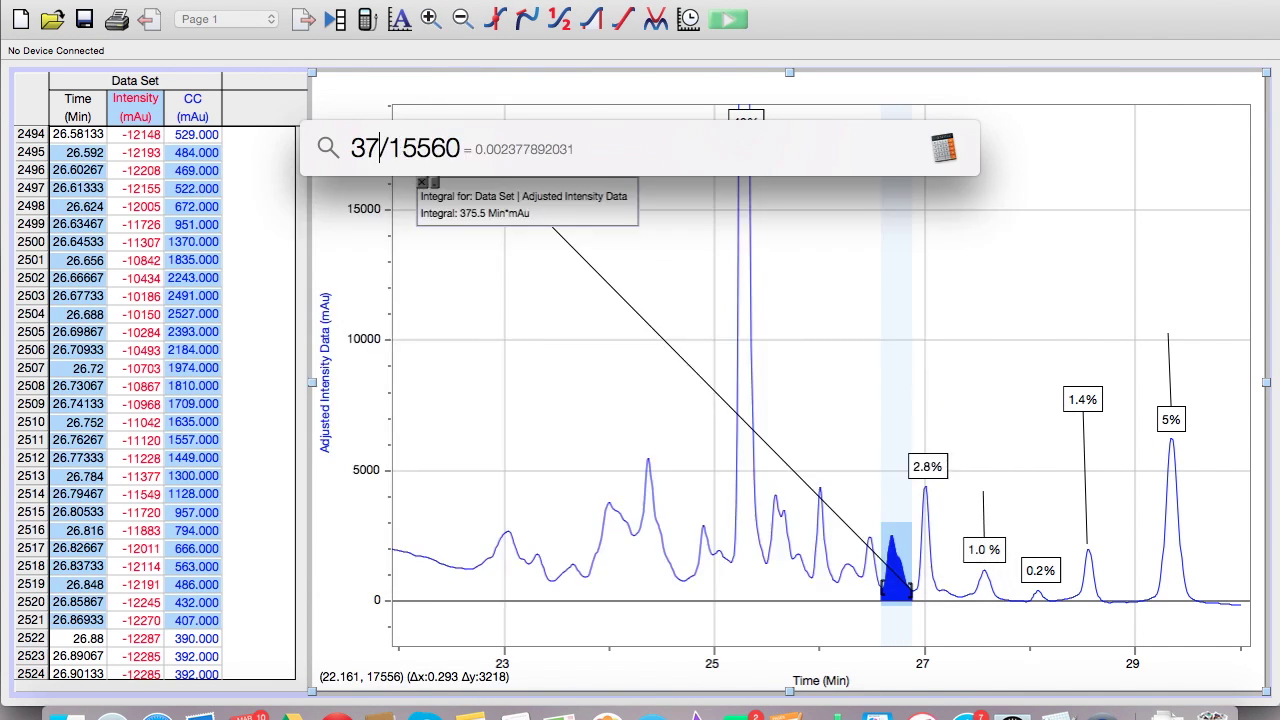
pyautogui.press('Escape')
pyautogui.write('2.4%')
pyautogui.moveTo(378, 140); pyautogui.dragTo(887, 514)
# Label the 26.5 min peak (area 295.0) as 1.9%.
pyautogui.moveTo(880, 560); pyautogui.dragTo(856, 572)
pyautogui.press('super+space')
pyautogui.write('295.0')
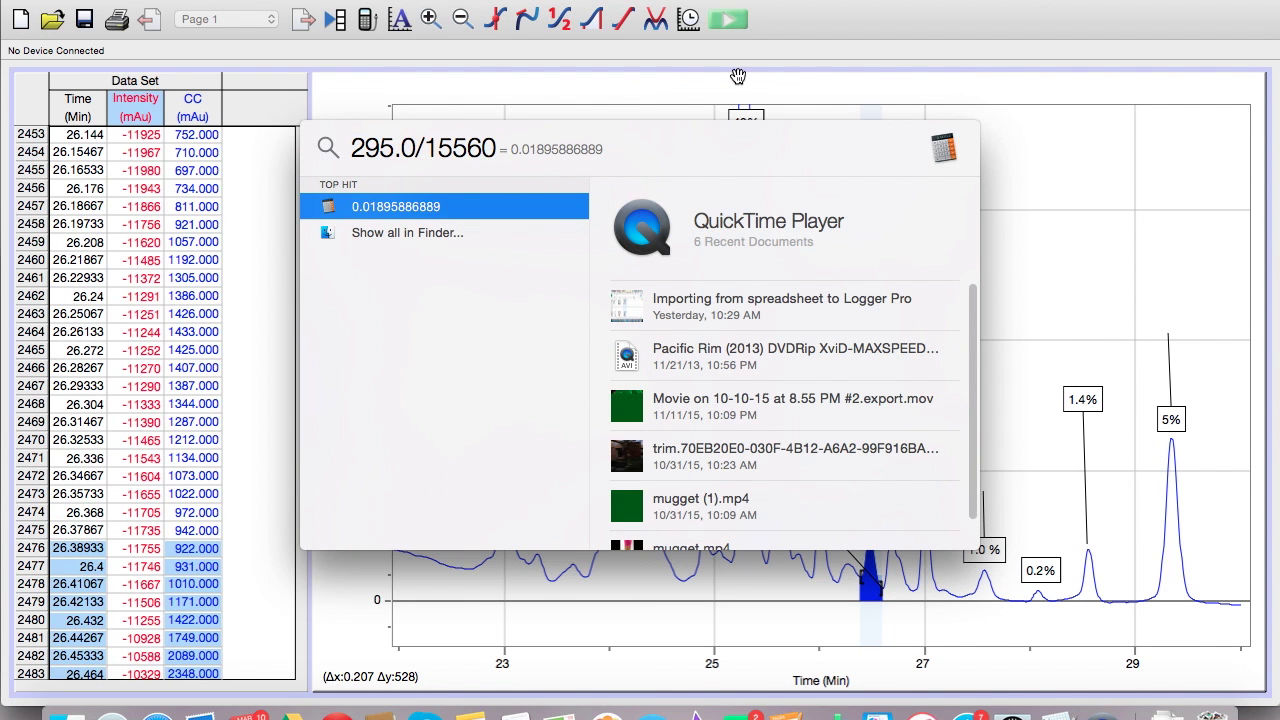
pyautogui.press('Escape')
pyautogui.write('1.9%')
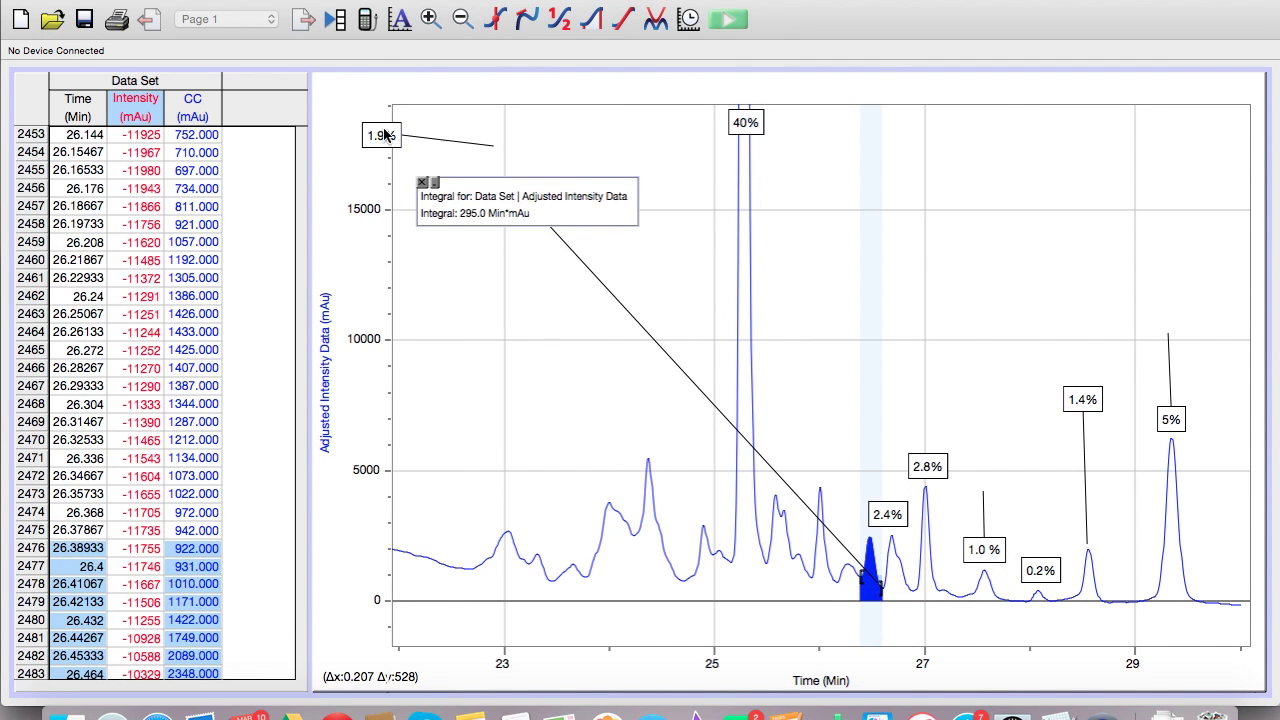
pyautogui.moveTo(375, 140); pyautogui.dragTo(848, 414)
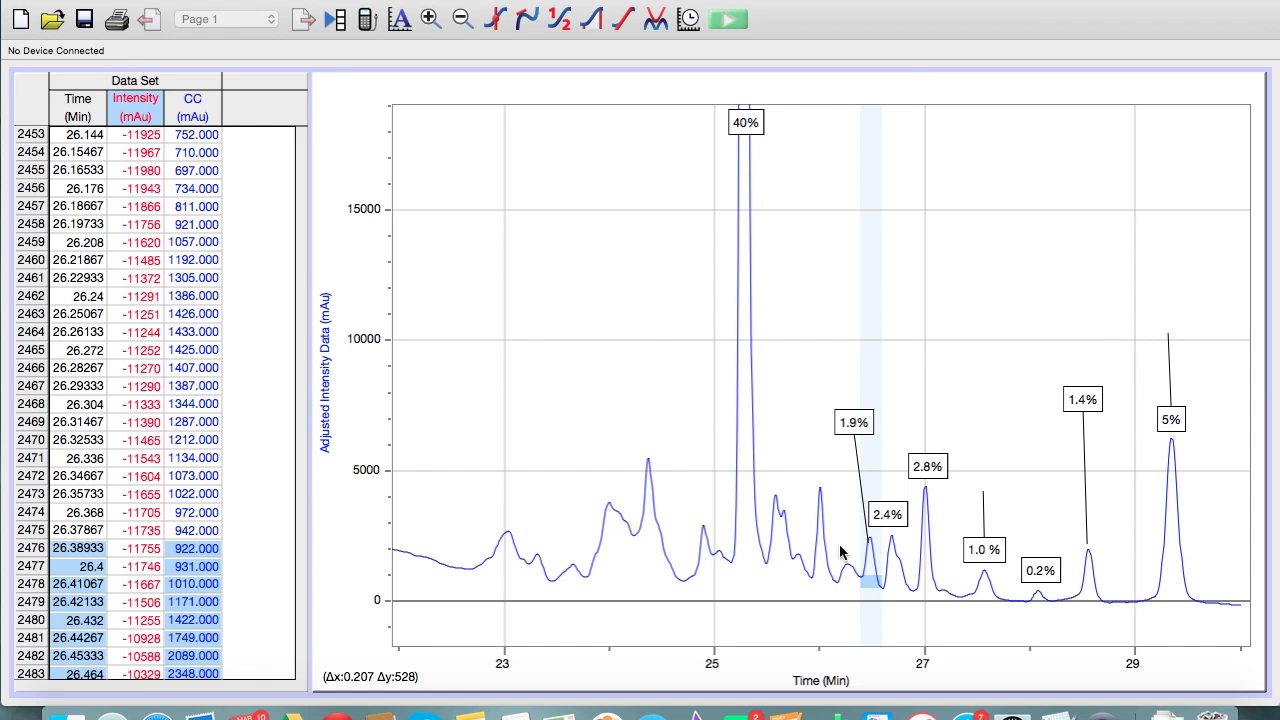
# Label the 26.3 min peak (area 266.6) as 1.7%.
pyautogui.moveTo(840, 552); pyautogui.dragTo(862, 555)
pyautogui.press('super+space')
pyautogui.write('266.6')
pyautogui.press('Escape')
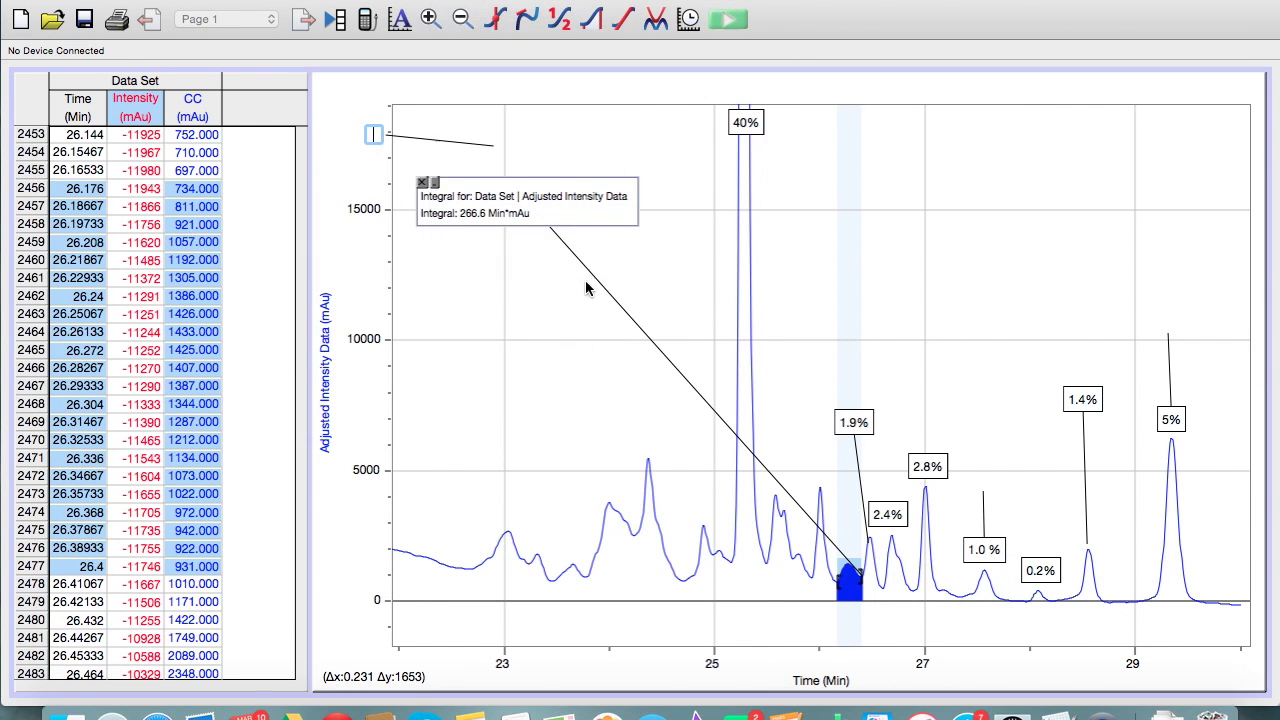
pyautogui.write('1.7%')
pyautogui.moveTo(374, 134); pyautogui.dragTo(847, 536)
# Integrate the 26.0 min peak (area 466.2) and label it 3.0%.
pyautogui.moveTo(806, 590); pyautogui.dragTo(833, 598)
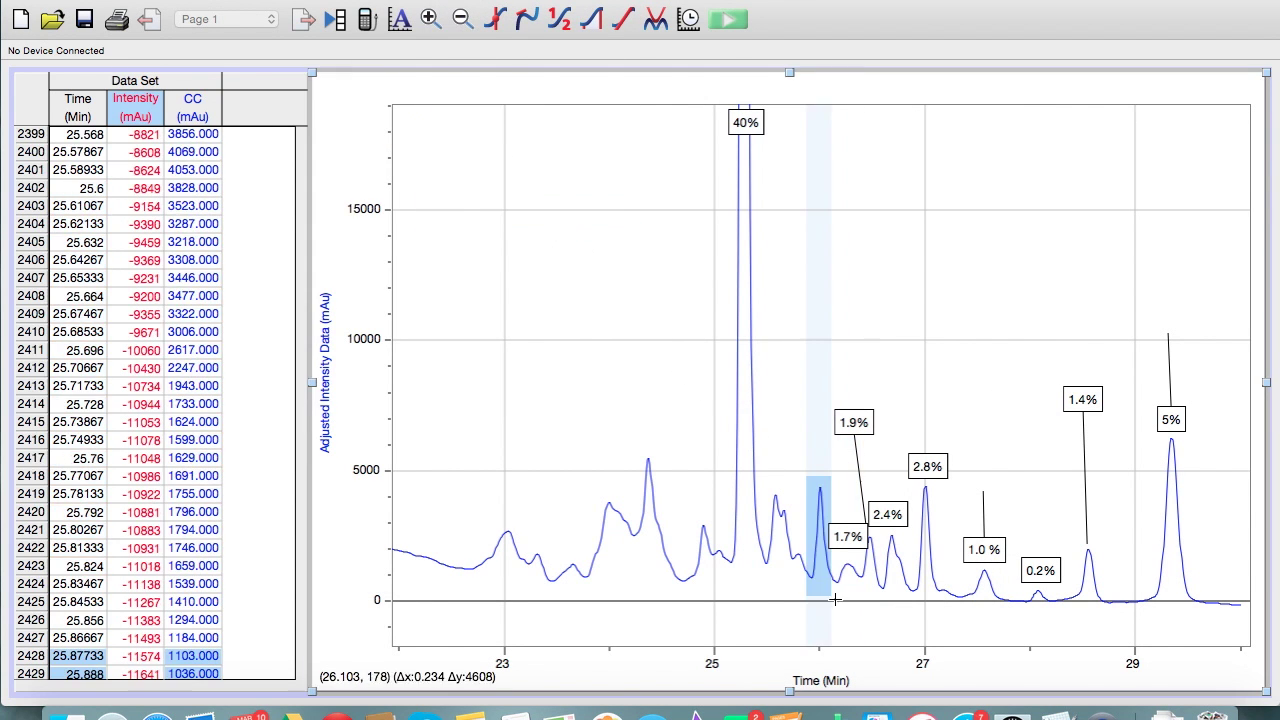
pyautogui.press('super+i')
pyautogui.press('super+space')
pyautogui.write('466.2')
pyautogui.press('Escape')
pyautogui.write('3.')
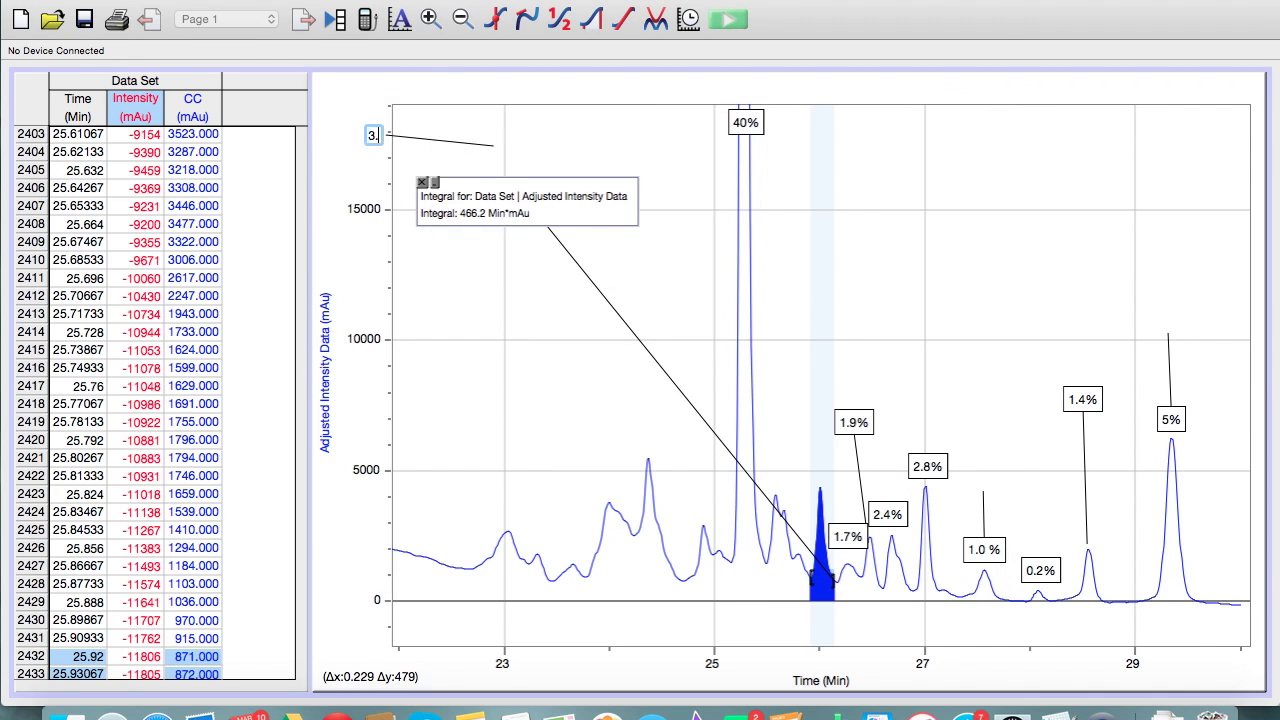
pyautogui.write('0%')
pyautogui.moveTo(374, 134); pyautogui.dragTo(812, 600)
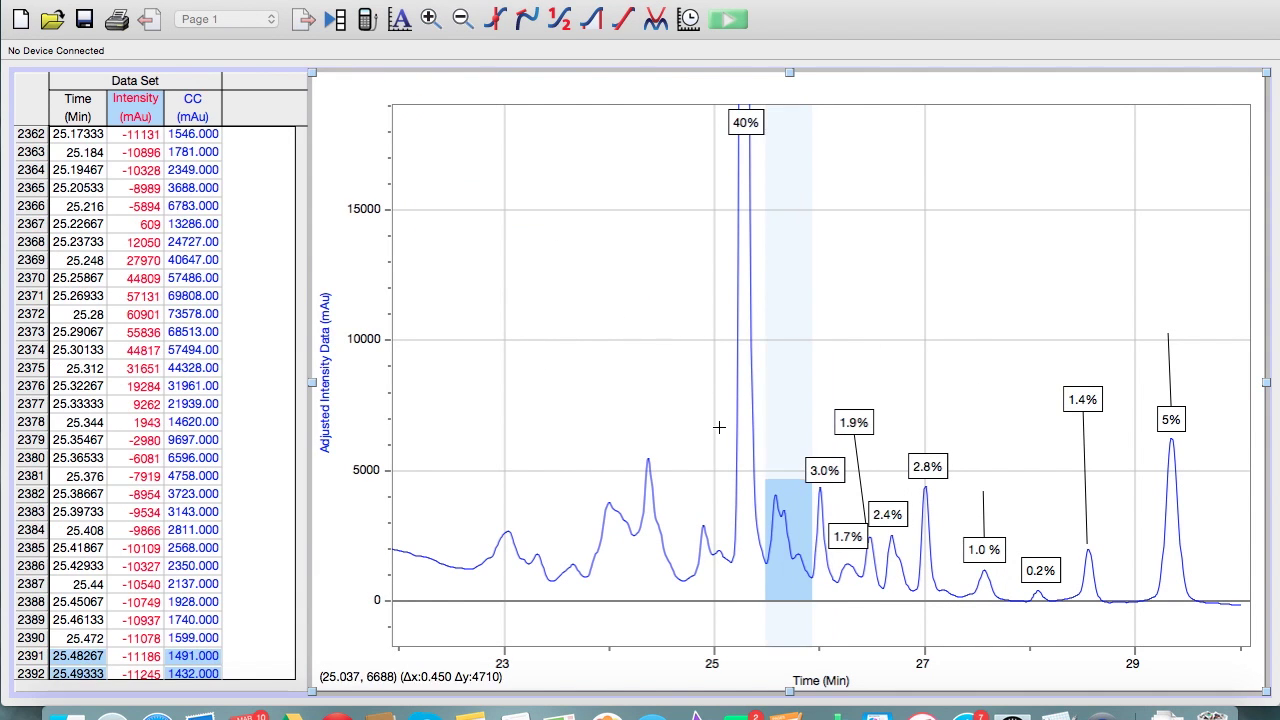
# Integrate the 25.6 min peak (993.1 Min*mAu) and insert a text annotation for it.
pyautogui.press('super+i')
pyautogui.press('super+space')
pyautogui.write('993.1')
pyautogui.press('Escape')
pyautogui.click(500, 103)
# Place the 6.4% label on the 25.6 min peak and clear its integral readout.
pyautogui.write('6.4%')
pyautogui.moveTo(374, 134); pyautogui.dragTo(772, 487)
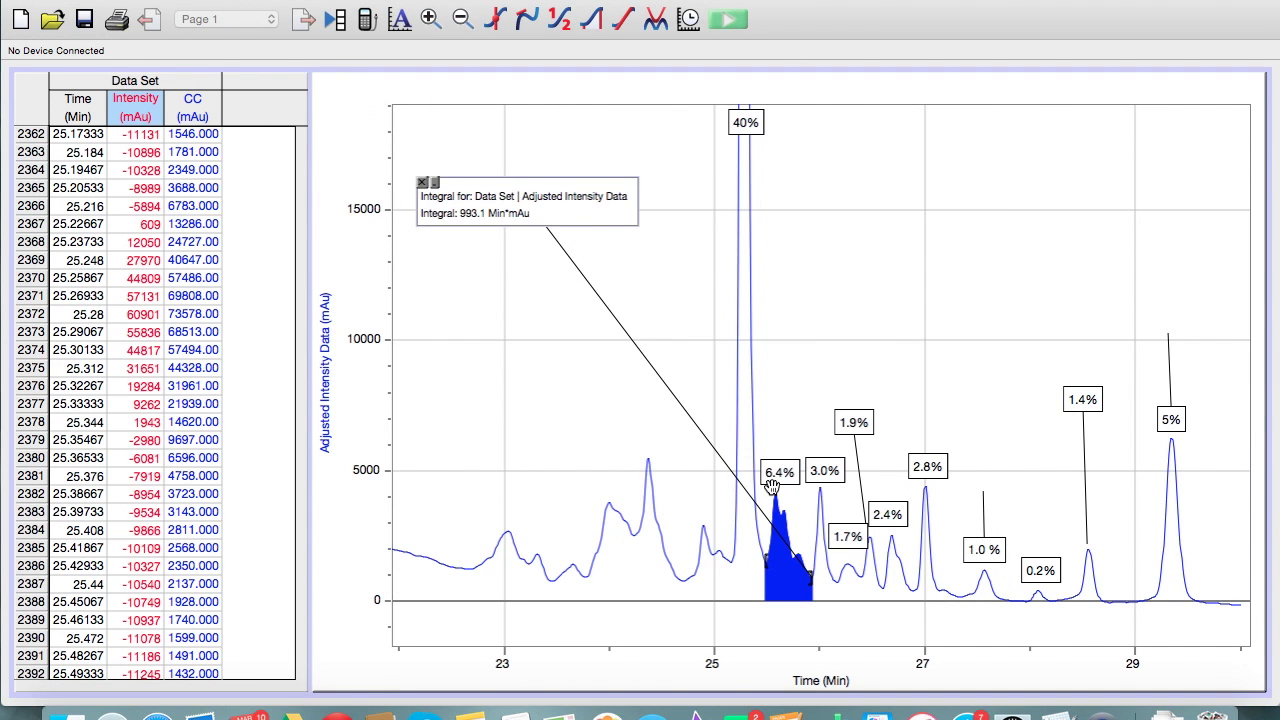
pyautogui.click(422, 182)
# Integrate the 24.9 min peak, compute 798.6/15560, and label it 5.1%.
pyautogui.moveTo(678, 560); pyautogui.dragTo(731, 560)
pyautogui.press('super+i')
pyautogui.press('super+space')
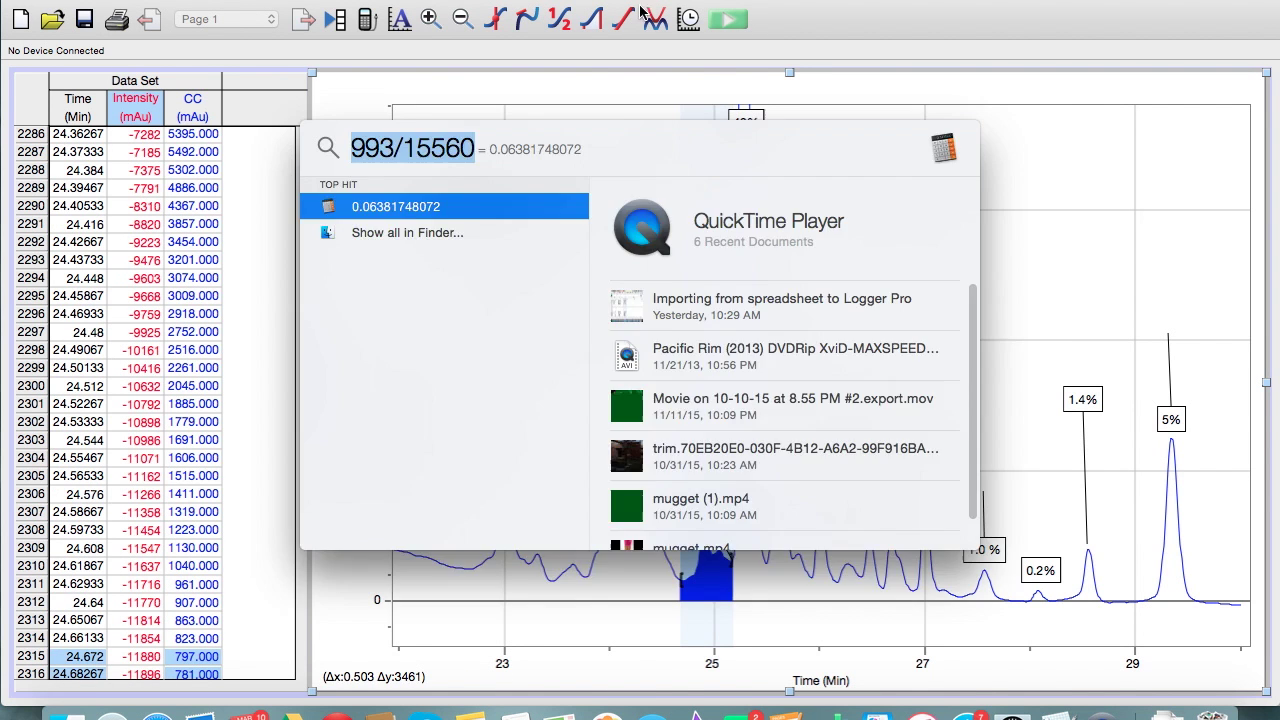
pyautogui.write('798.6/15560')
pyautogui.press('Escape')
pyautogui.write('5.1%')
pyautogui.moveTo(374, 134); pyautogui.dragTo(700, 501)
pyautogui.click(422, 188)
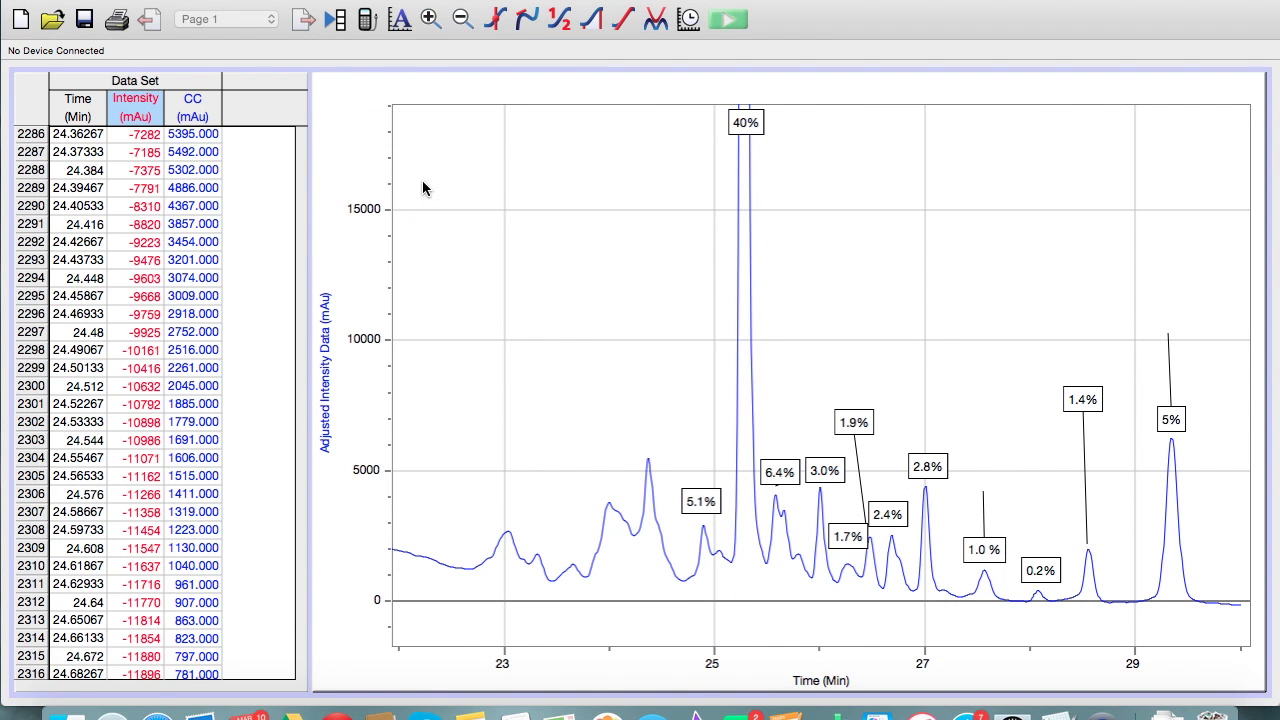
# Integrate the 24.4 min peak and enter a 7.7% label.
pyautogui.moveTo(634, 451); pyautogui.dragTo(680, 451)
pyautogui.press('super+i')
pyautogui.press('super+space')
pyautogui.press('Escape')
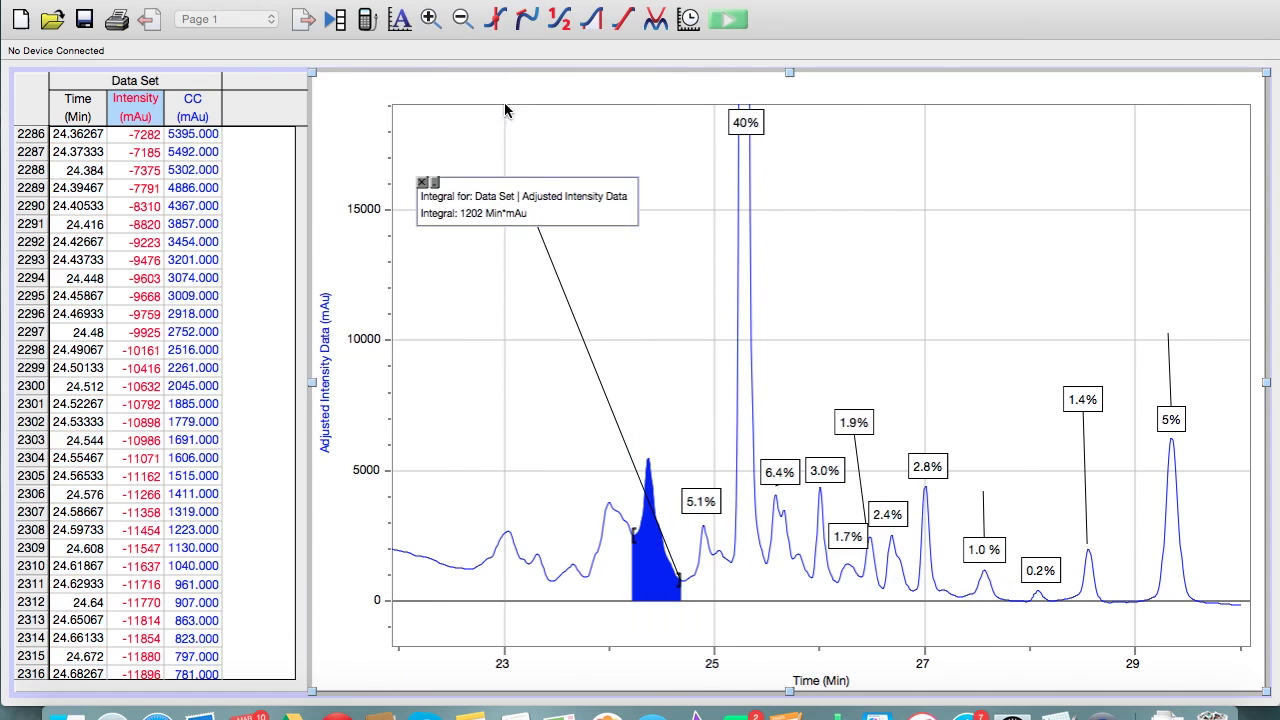
pyautogui.write('7.7%')
pyautogui.click(422, 182)
# Integrate the 24.0 min peak, compute 1229/15560, and add a 7.9% label on it.
pyautogui.moveTo(585, 470); pyautogui.dragTo(633, 470)
pyautogui.press('super+i')
pyautogui.press('super+space')
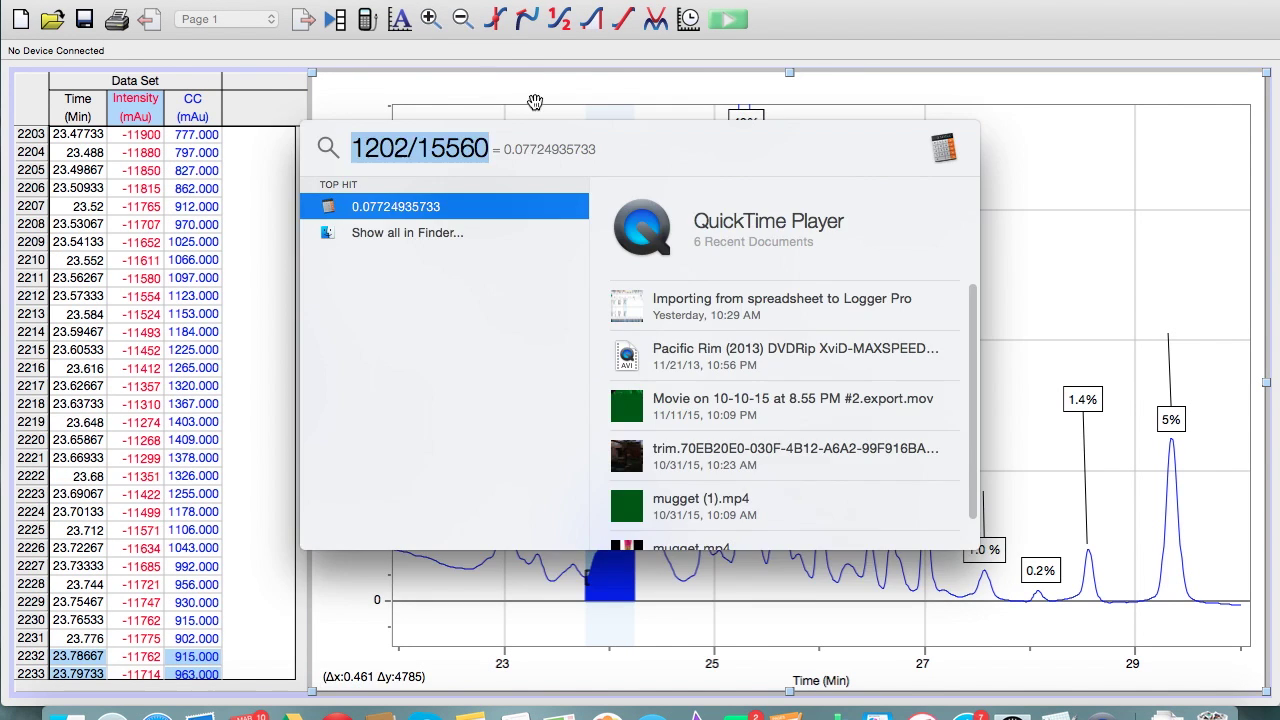
pyautogui.write('1229/15560')
pyautogui.press('Escape')
pyautogui.click(423, 171)
pyautogui.click(485, 100)
pyautogui.write('7.9%')
pyautogui.moveTo(500, 128); pyautogui.dragTo(608, 505)
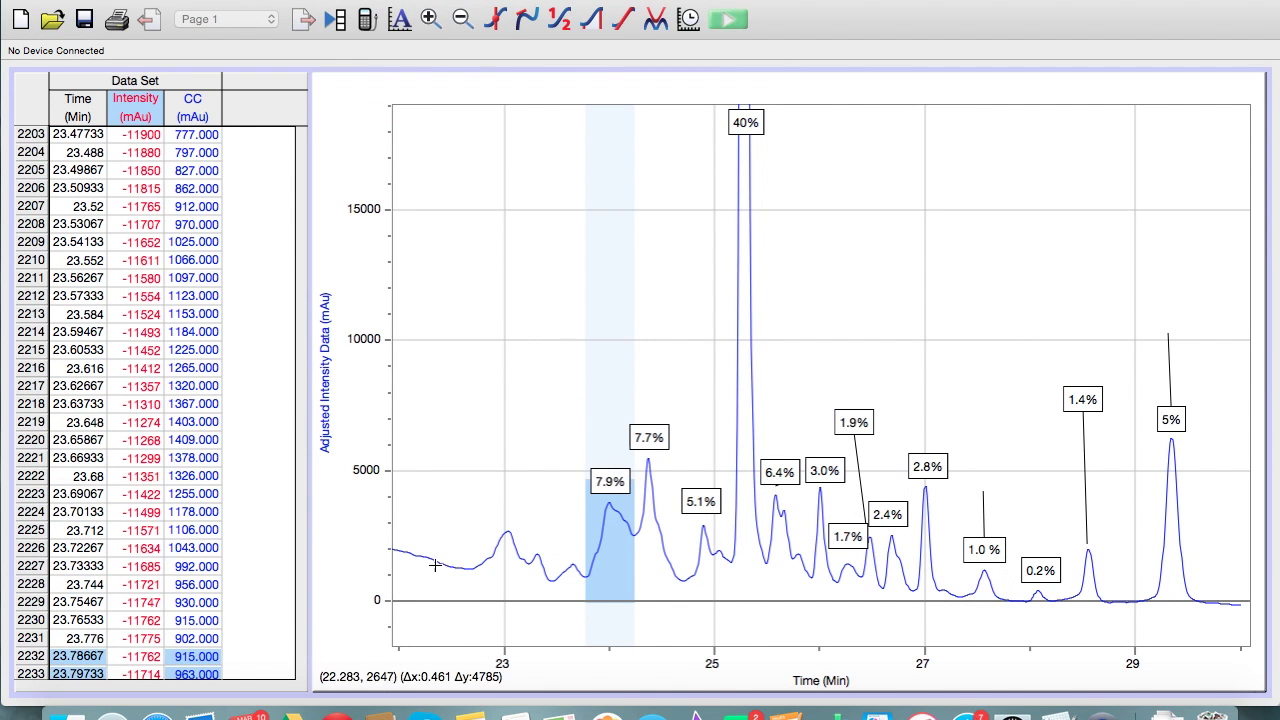
# Integrate the 23.6 min peak, compute 355.2/15560, and label it 2.3%.
pyautogui.moveTo(553, 575); pyautogui.dragTo(587, 575)
pyautogui.press('super+i')
pyautogui.press('super+space')
pyautogui.write('355.2/15560')
pyautogui.press('Escape')
pyautogui.write('2.3')
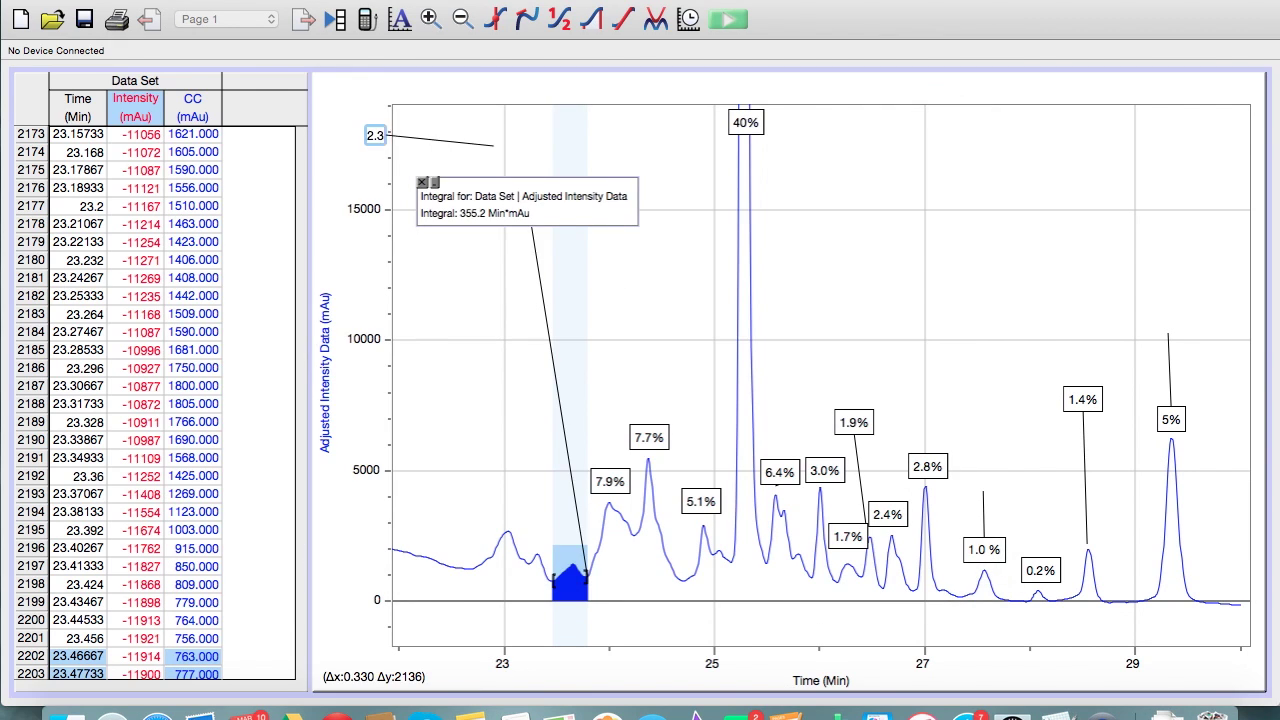
pyautogui.write('%')
pyautogui.moveTo(493, 145)
pyautogui.mouseDown()
pyautogui.moveTo(572, 562)
pyautogui.moveTo(548, 597)
pyautogui.mouseUp()
pyautogui.click(422, 182)
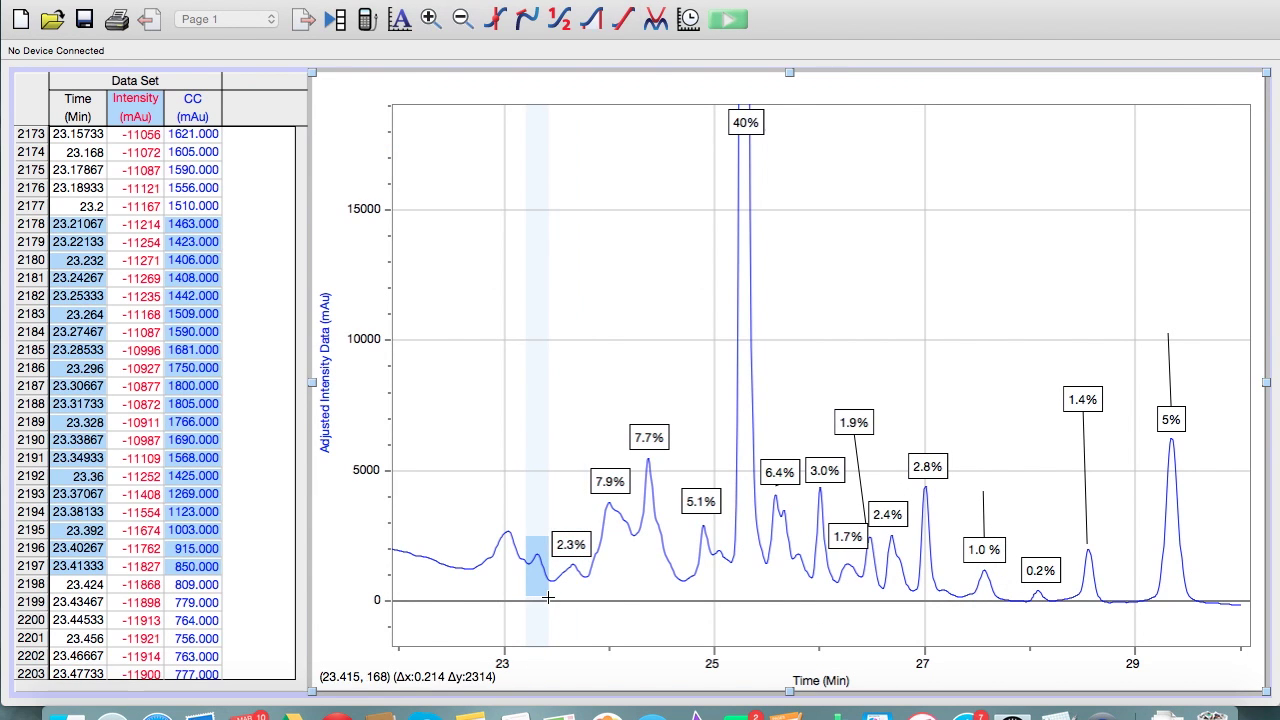
# Integrate the 23.3 min peak, compute 311.4/15560, and label it 2.0%.
pyautogui.press('super+i')
pyautogui.press('super+space')
pyautogui.write('311.4/15560')
pyautogui.press('Escape')
pyautogui.write('2.0%')
pyautogui.moveTo(371, 131); pyautogui.dragTo(533, 413)
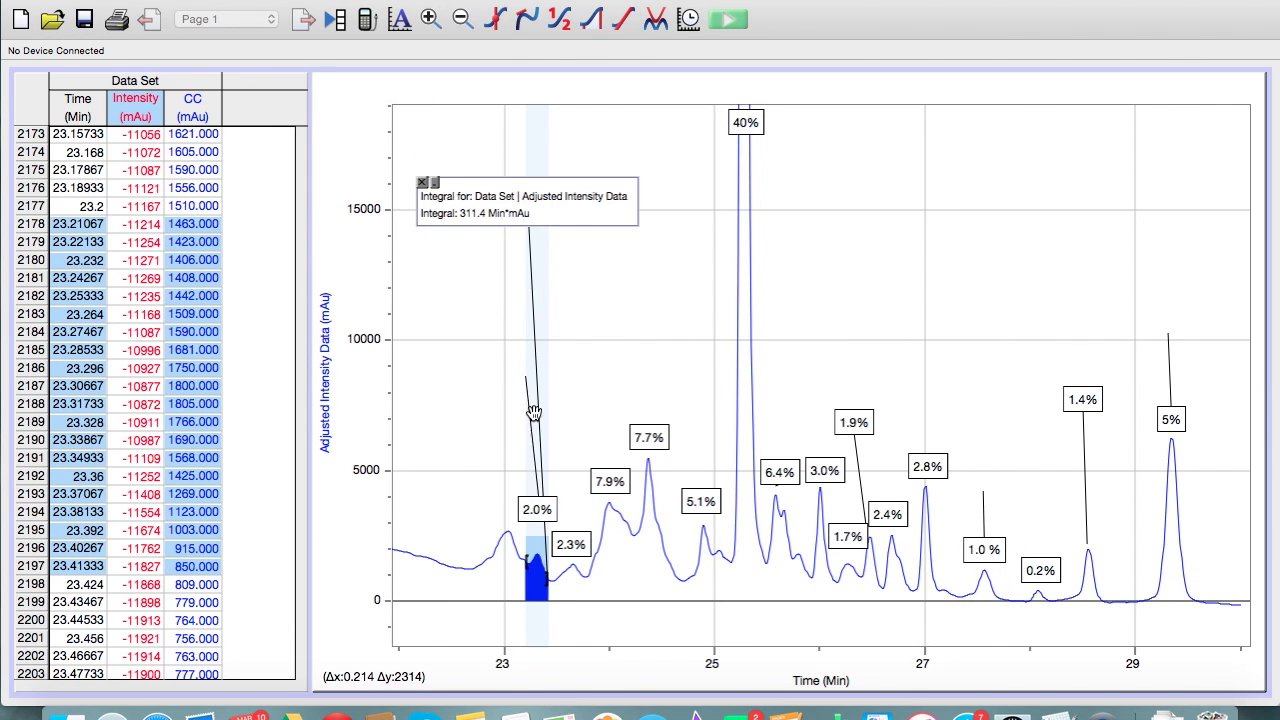
pyautogui.click(422, 182)
# Integrate the 23.0 min peak, compute 998/15560, and label it 6.4%.
pyautogui.moveTo(468, 511); pyautogui.dragTo(527, 430)
pyautogui.press('super+i')
pyautogui.press('super+space')
pyautogui.write('998/15560')
pyautogui.press('Escape')
pyautogui.write('6.')
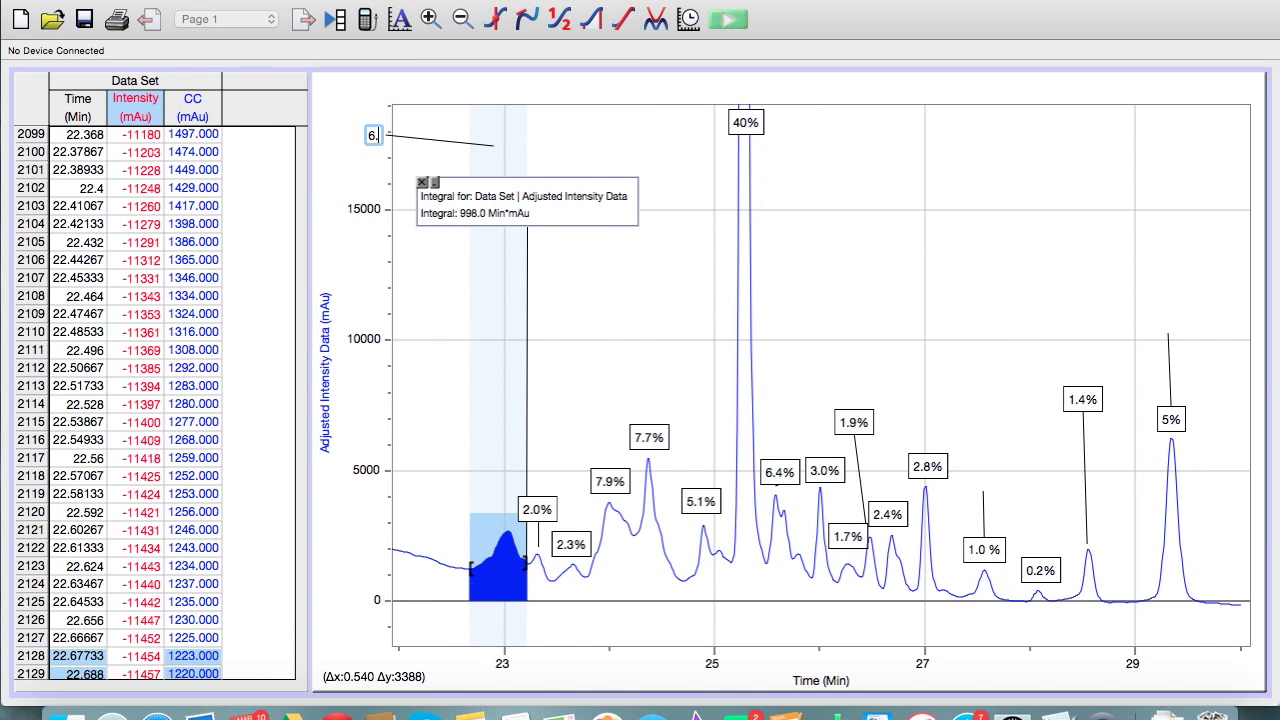
pyautogui.write('4%')
pyautogui.moveTo(373, 135); pyautogui.dragTo(493, 509)
pyautogui.click(422, 182)
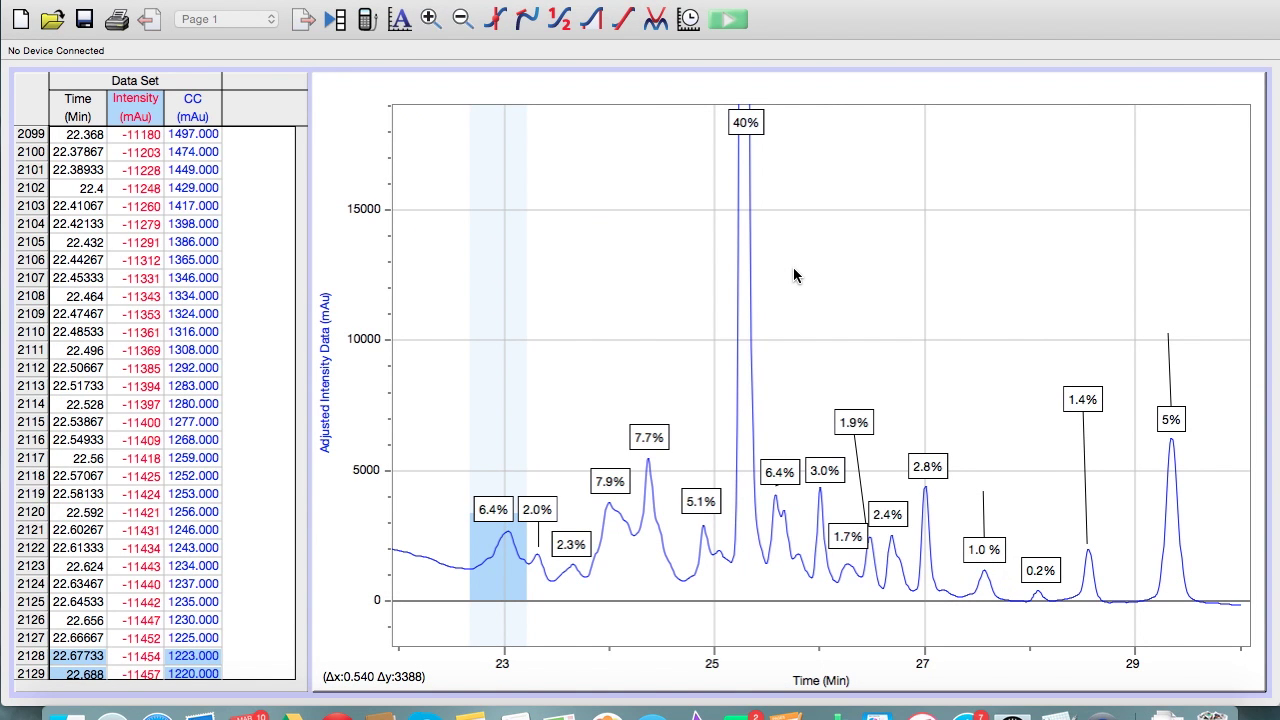